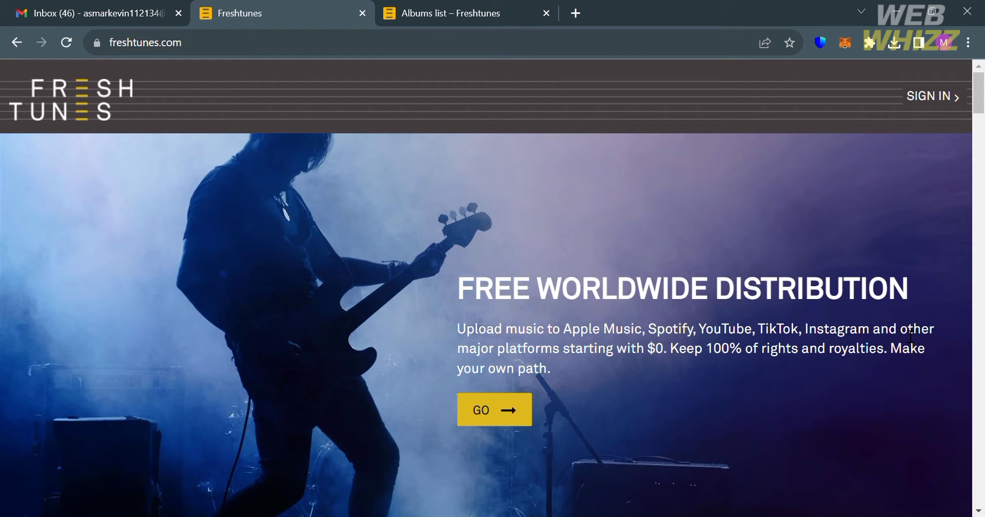
Scroll through the FreshTunes landing page and jump back to its top.
scroll(912, 336, down, 4)
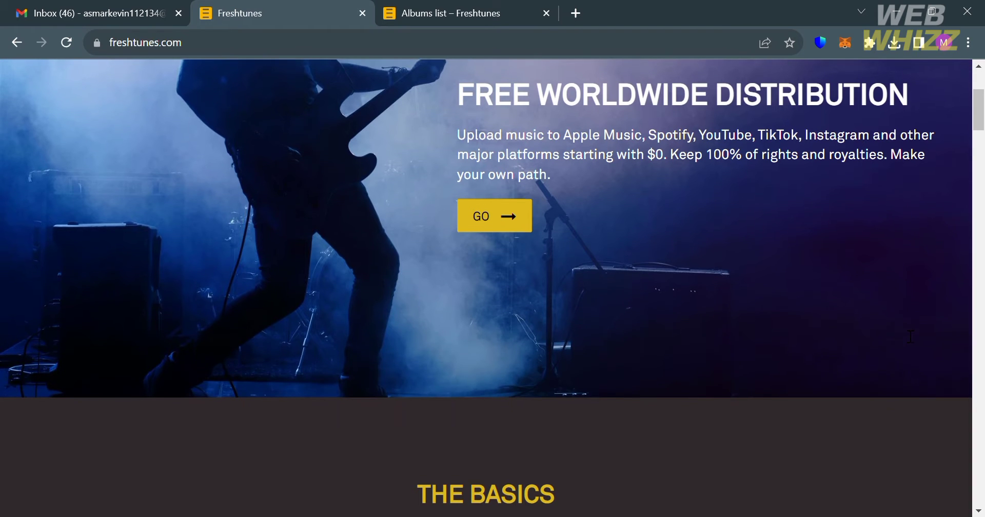
scroll(903, 331, down, 4)
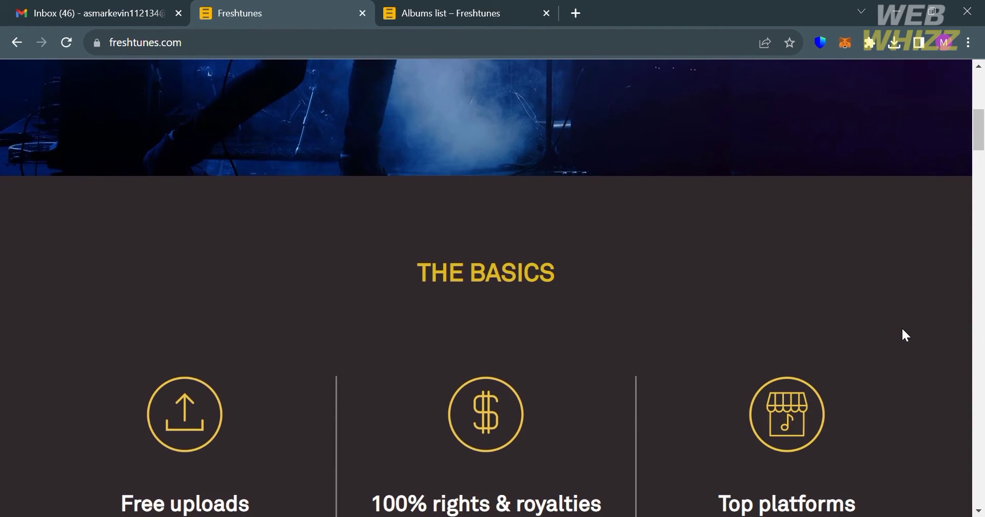
scroll(902, 331, up, 4)
scroll(903, 331, up, 2)
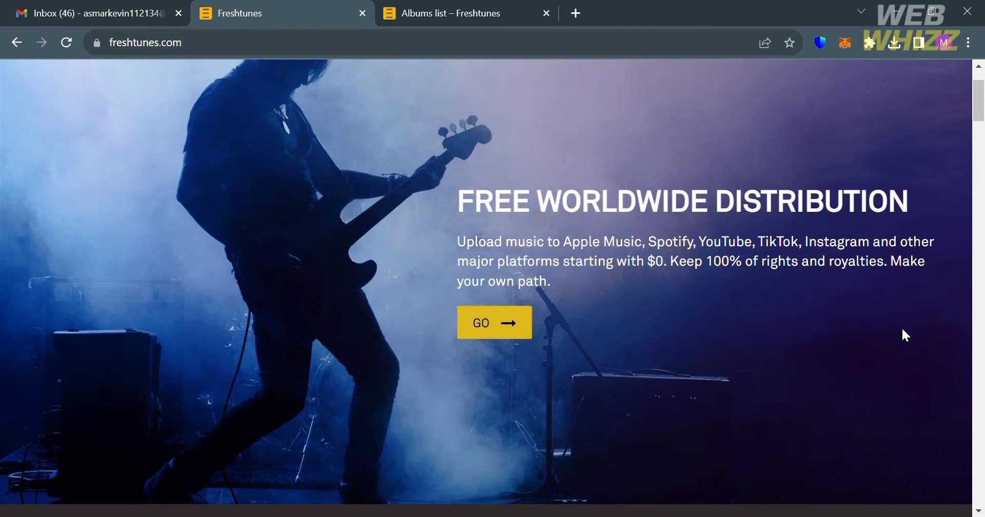
scroll(902, 330, up, 2)
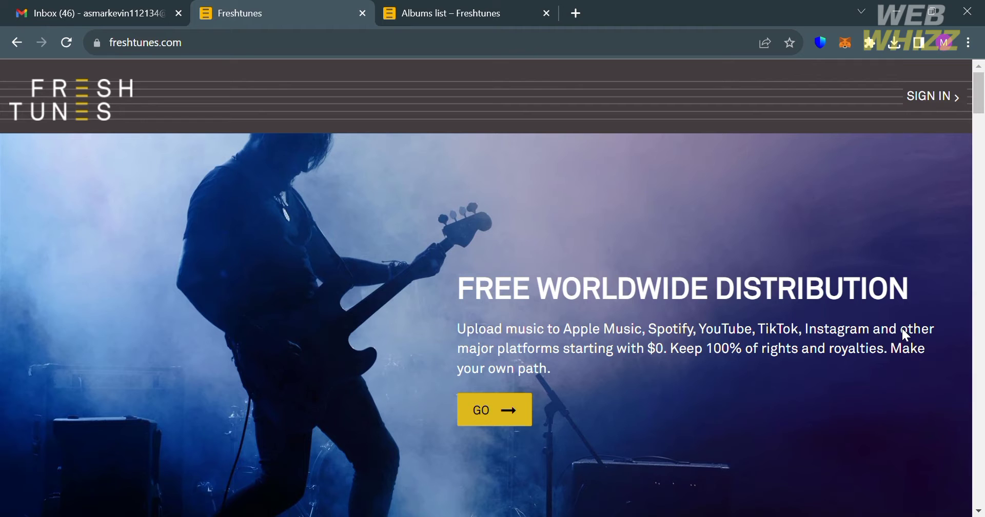
scroll(902, 329, down, 3)
scroll(901, 328, down, 2)
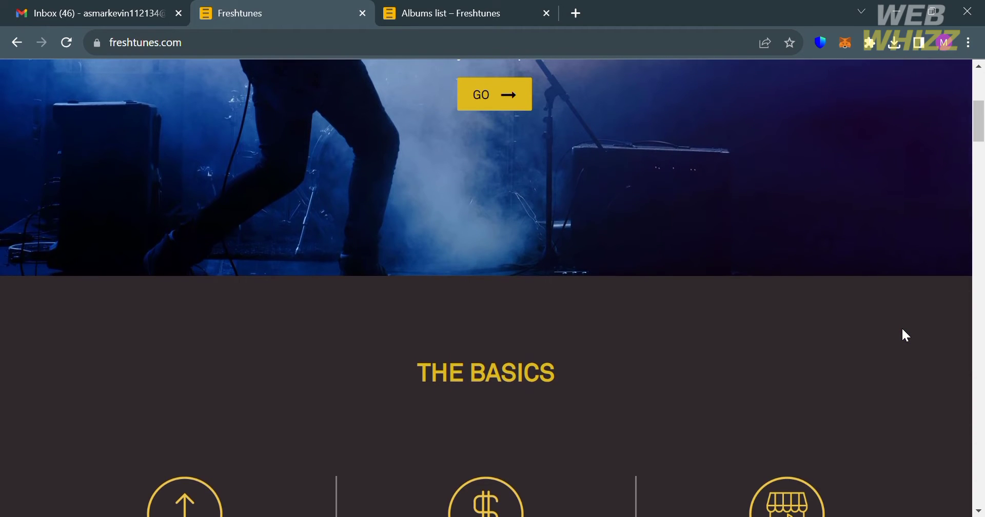
scroll(902, 329, up, 4)
scroll(902, 330, down, 10)
scroll(901, 328, up, 2)
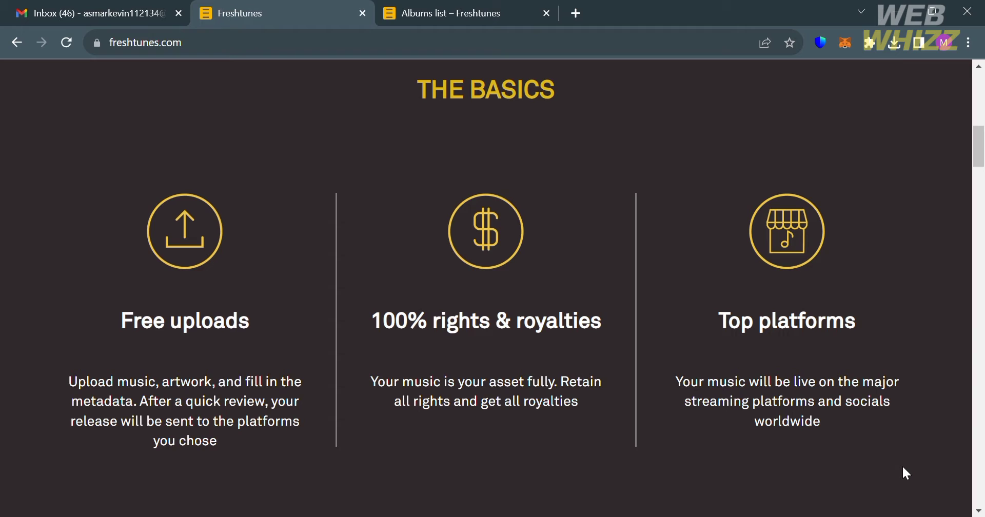
scroll(902, 468, down, 9)
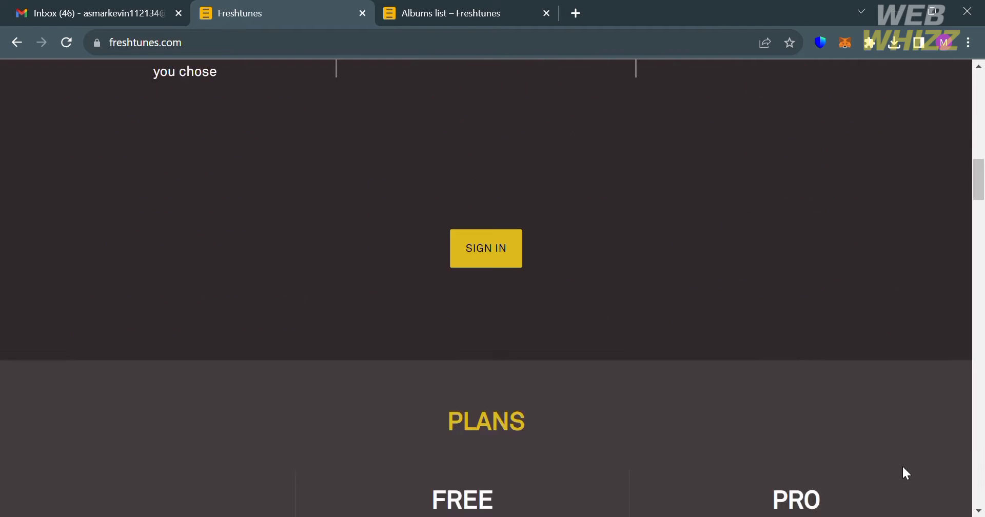
scroll(903, 468, down, 5)
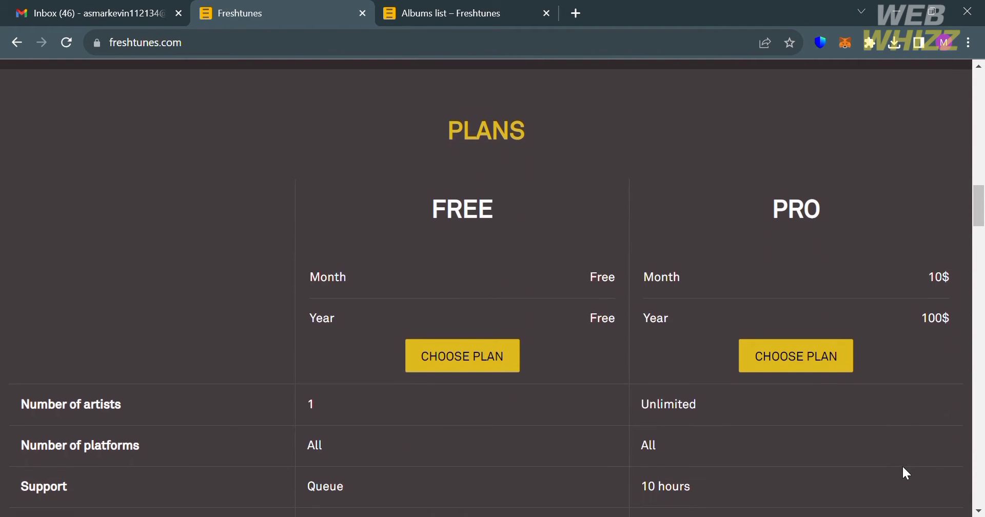
scroll(903, 468, up, 1)
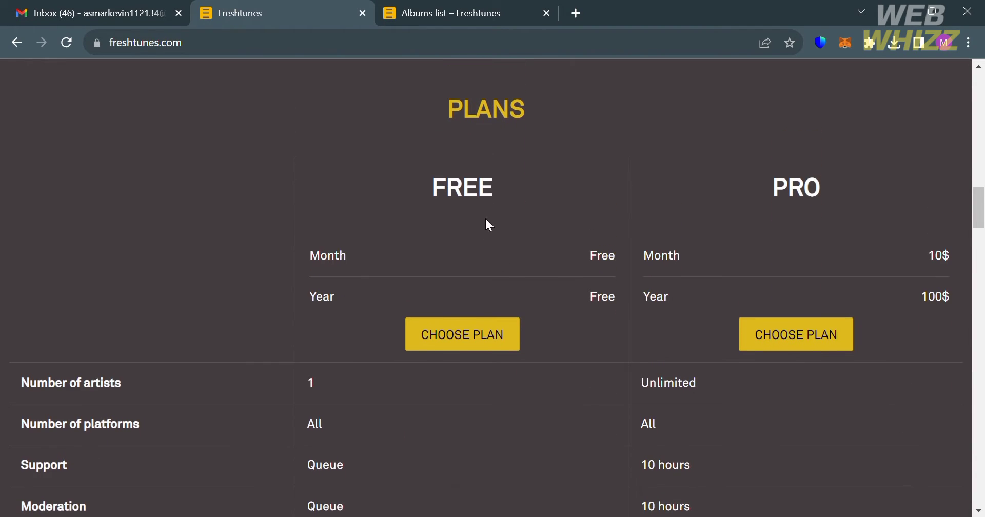
scroll(936, 340, down, 1)
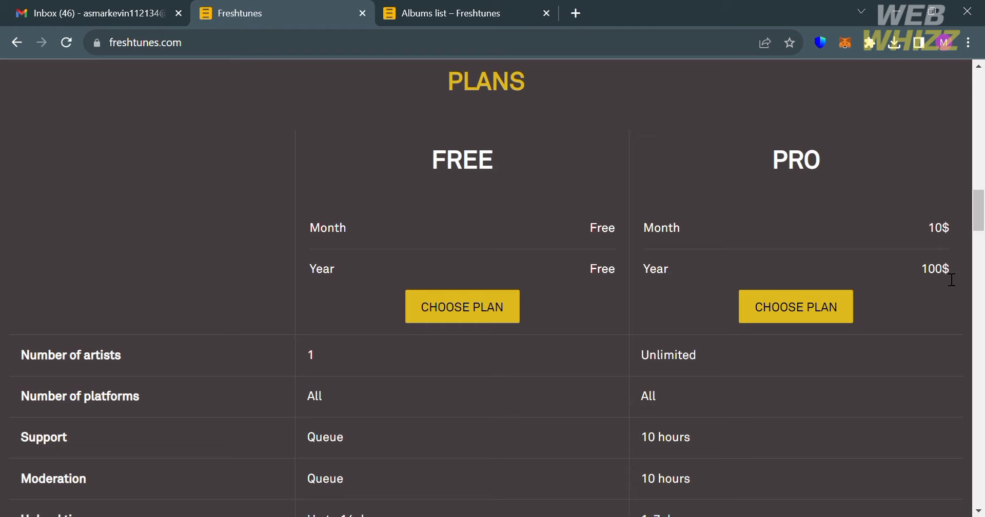
scroll(952, 352, down, 3)
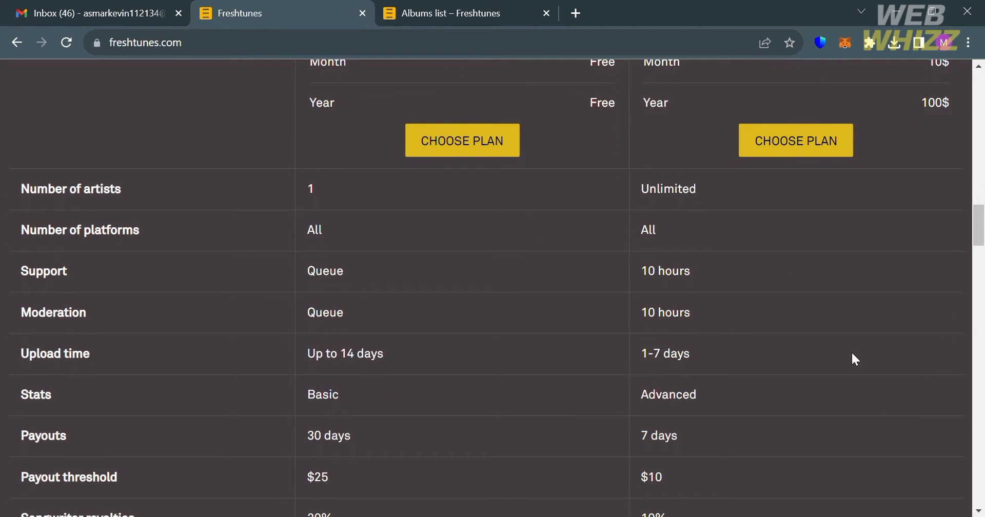
scroll(852, 354, down, 4)
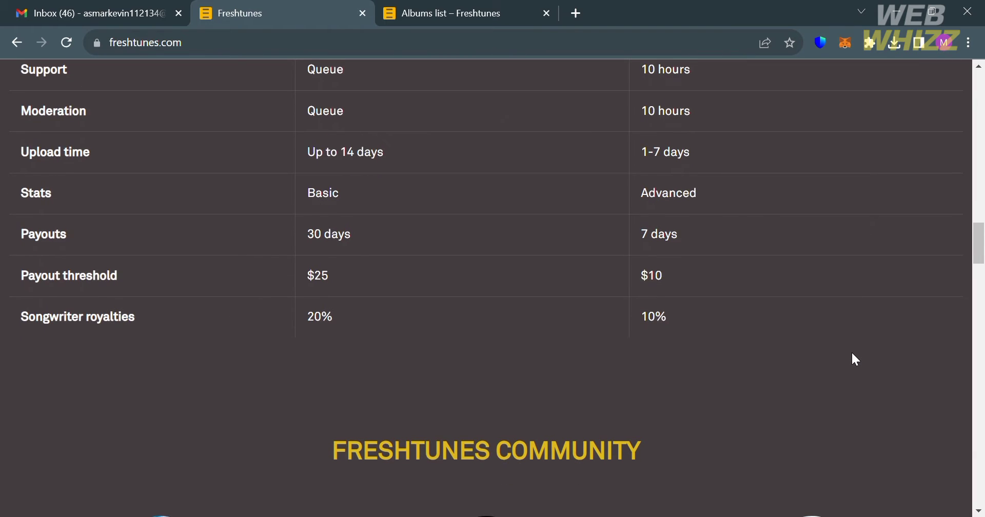
scroll(852, 354, down, 3)
scroll(852, 354, down, 6)
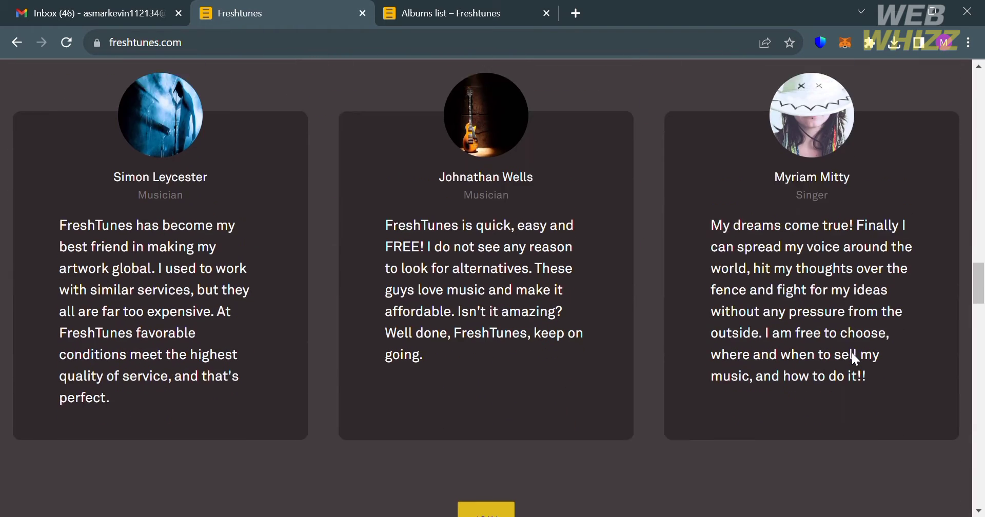
scroll(856, 359, up, 5)
scroll(855, 359, down, 4)
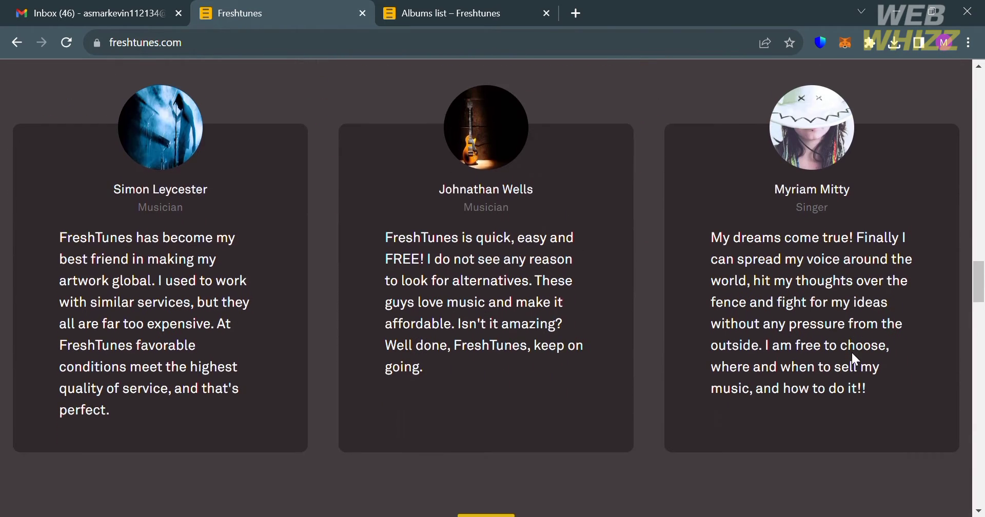
scroll(774, 332, down, 10)
scroll(770, 329, down, 6)
scroll(769, 328, up, 6)
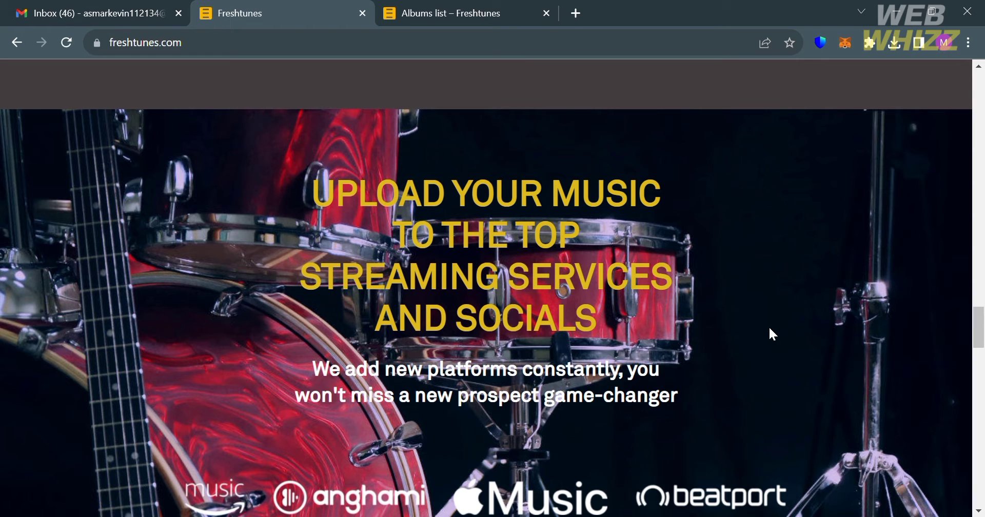
scroll(770, 328, down, 8)
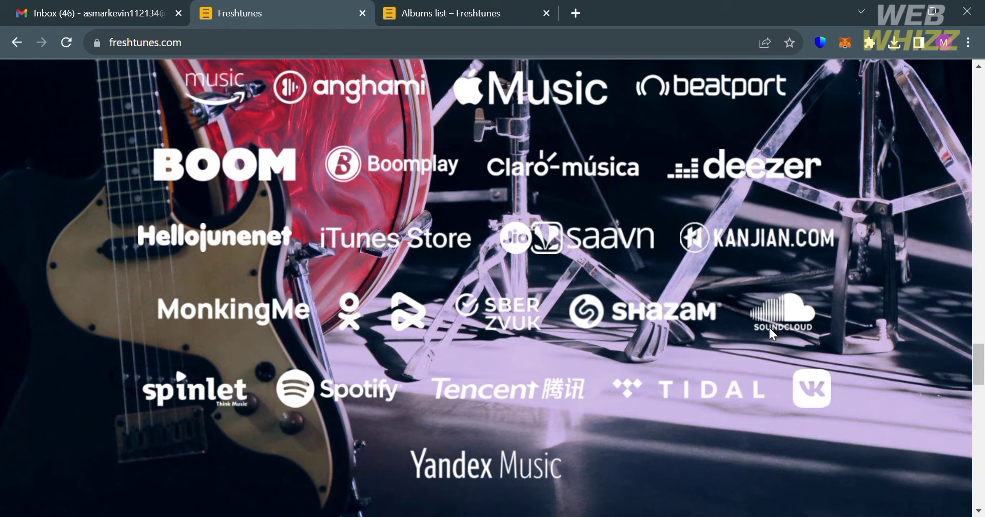
scroll(773, 334, down, 4)
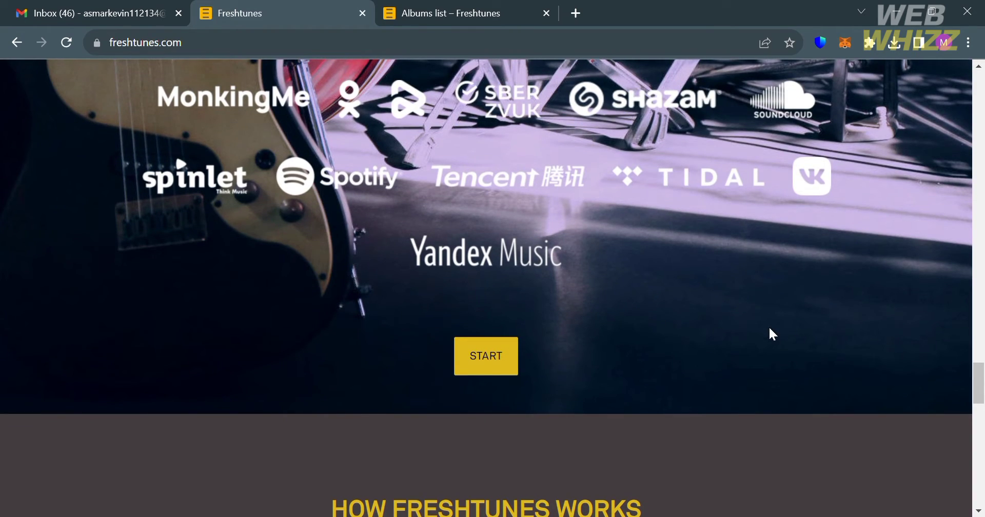
scroll(773, 334, down, 11)
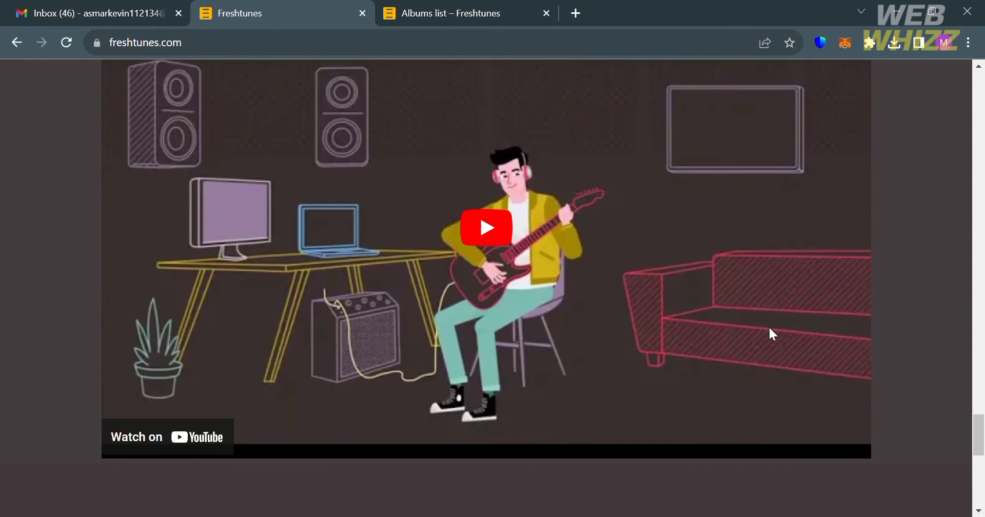
scroll(773, 334, down, 9)
scroll(519, 221, up, 1)
scroll(519, 220, up, 1)
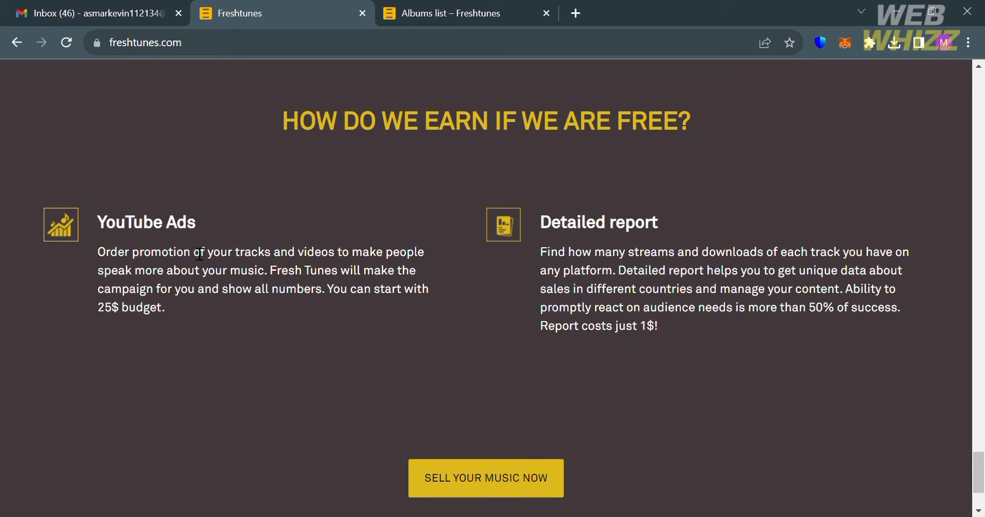
scroll(902, 465, up, 20)
scroll(902, 465, down, 1)
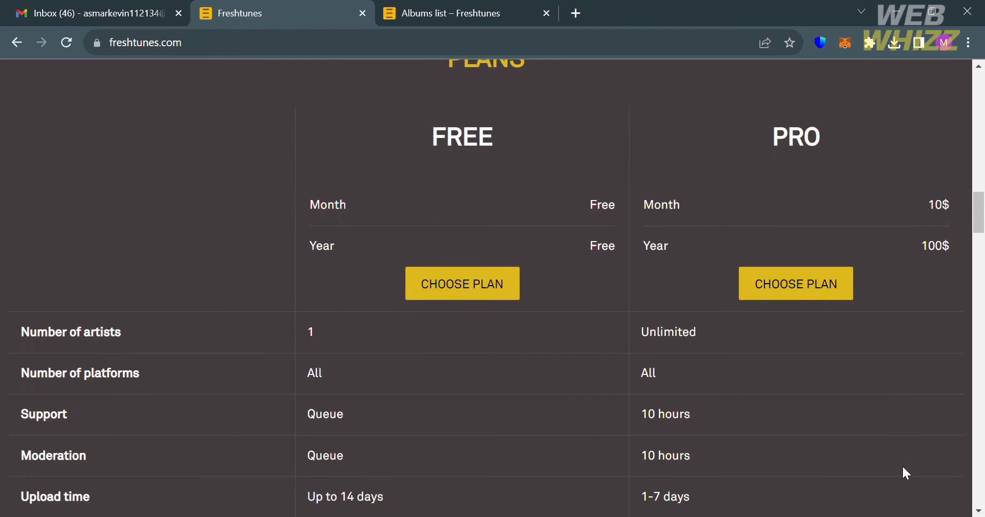
scroll(902, 465, up, 1)
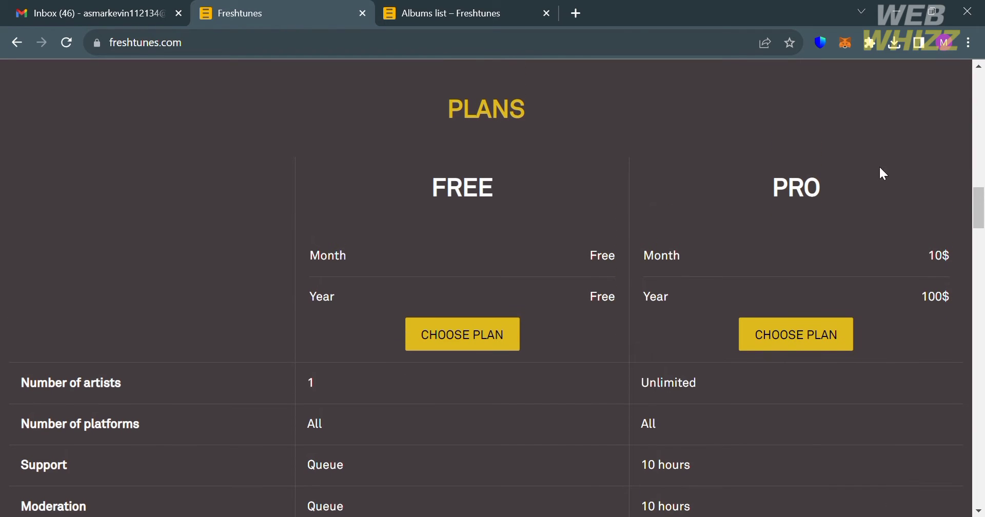
scroll(937, 342, down, 1)
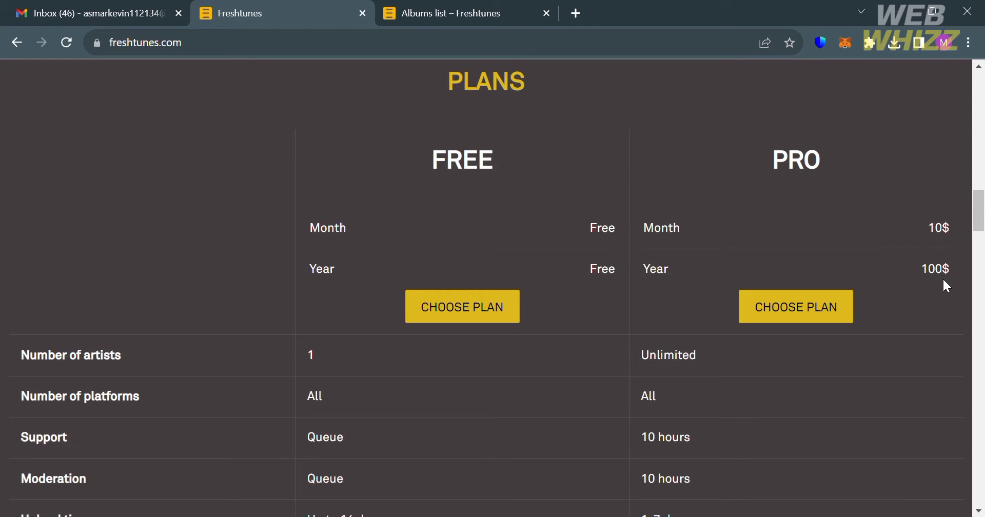
scroll(950, 349, down, 3)
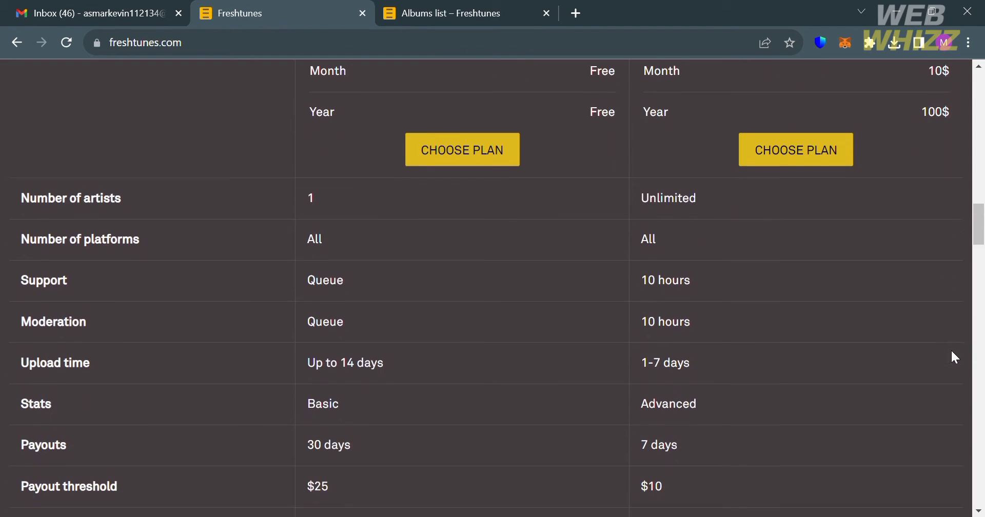
scroll(596, 297, down, 7)
key(Home)
scroll(599, 416, down, 12)
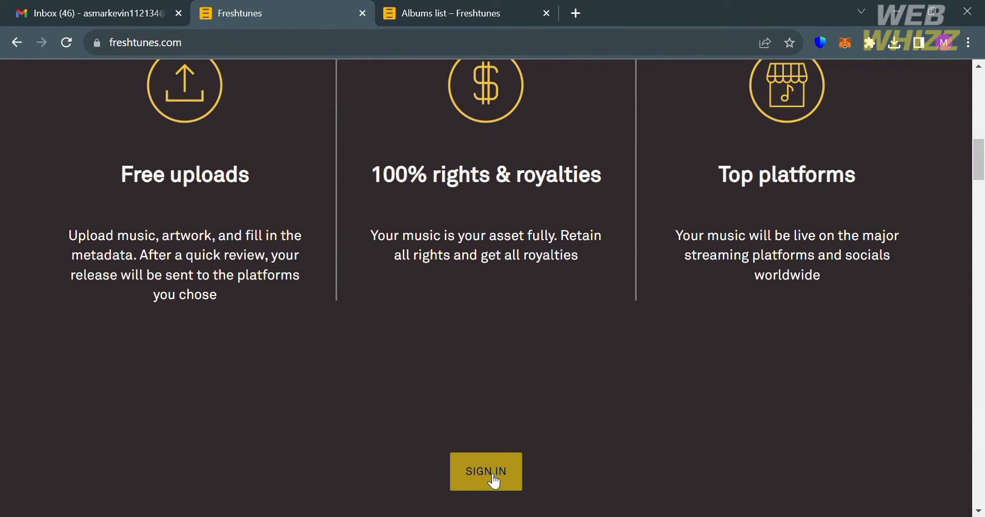
Switch to the 'Albums list – Freshtunes' tab and review its single DELETED album.
click(458, 7)
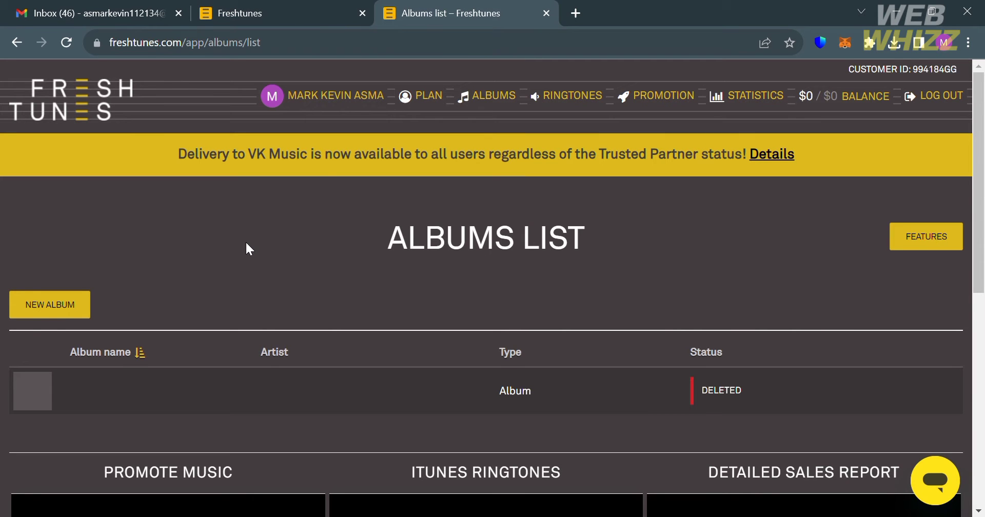
scroll(246, 245, down, 4)
scroll(246, 245, up, 4)
scroll(827, 338, down, 1)
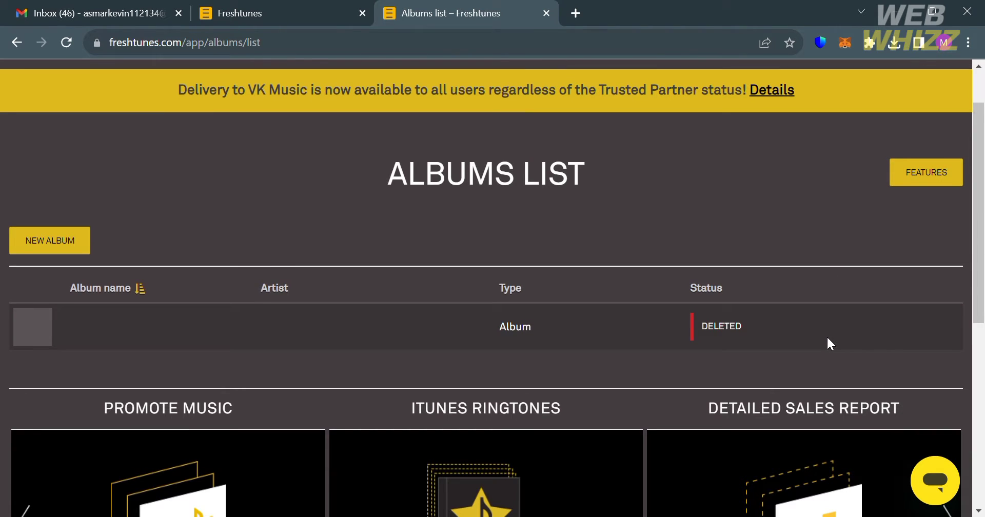
scroll(827, 336, down, 5)
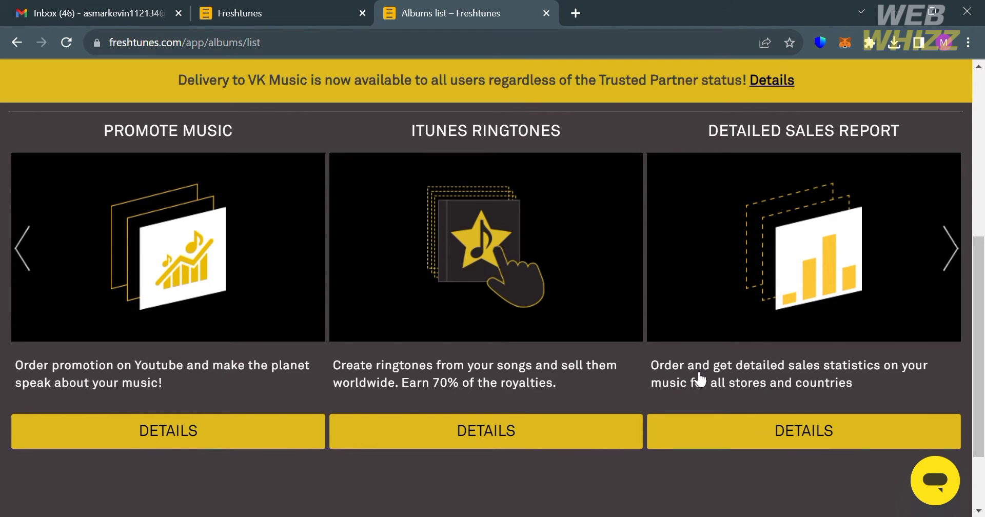
scroll(699, 377, down, 2)
scroll(699, 377, up, 7)
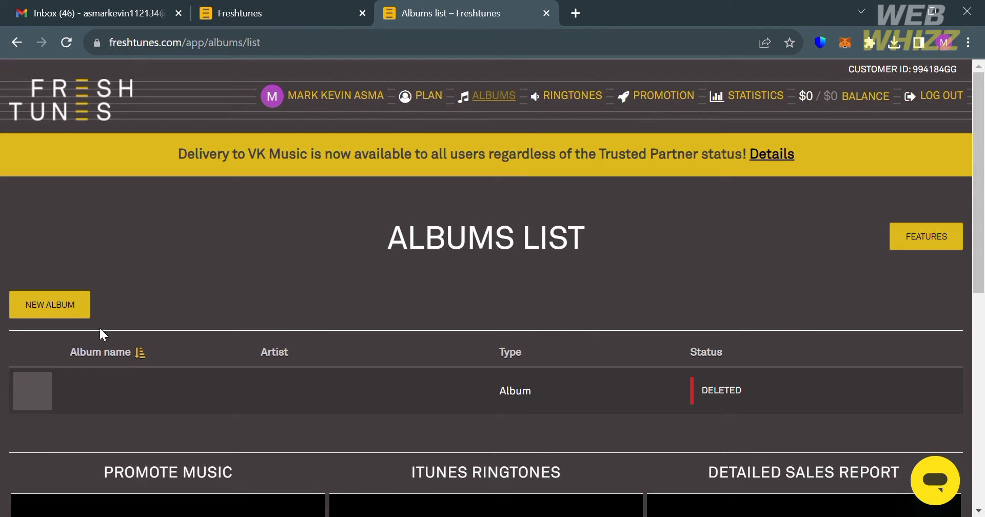
Start a new album and dismiss the copyright responsibility notice.
click(60, 307)
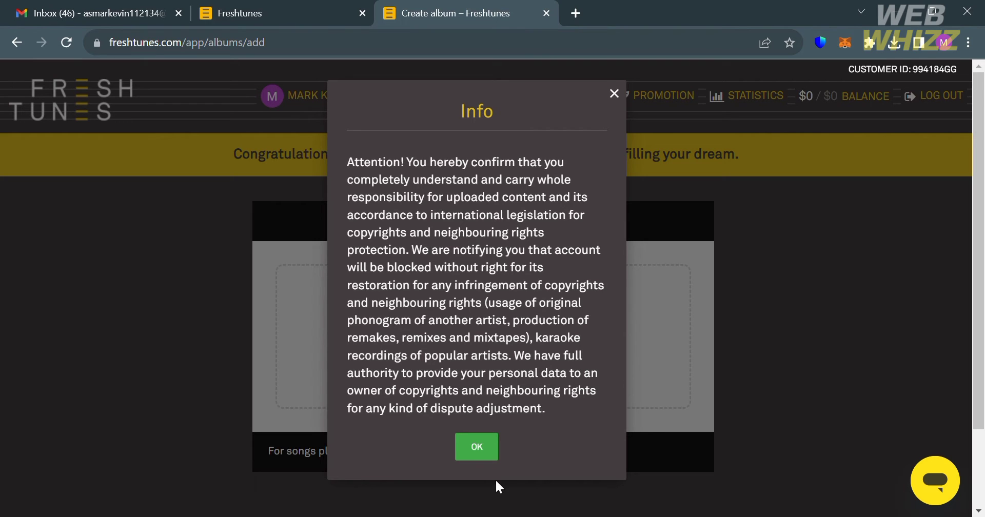
click(492, 449)
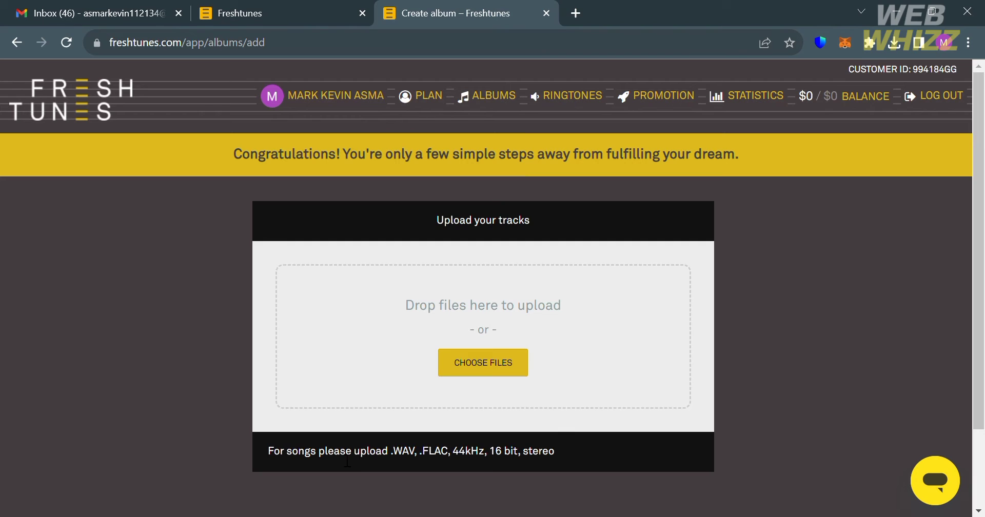
drag(403, 462, 431, 465)
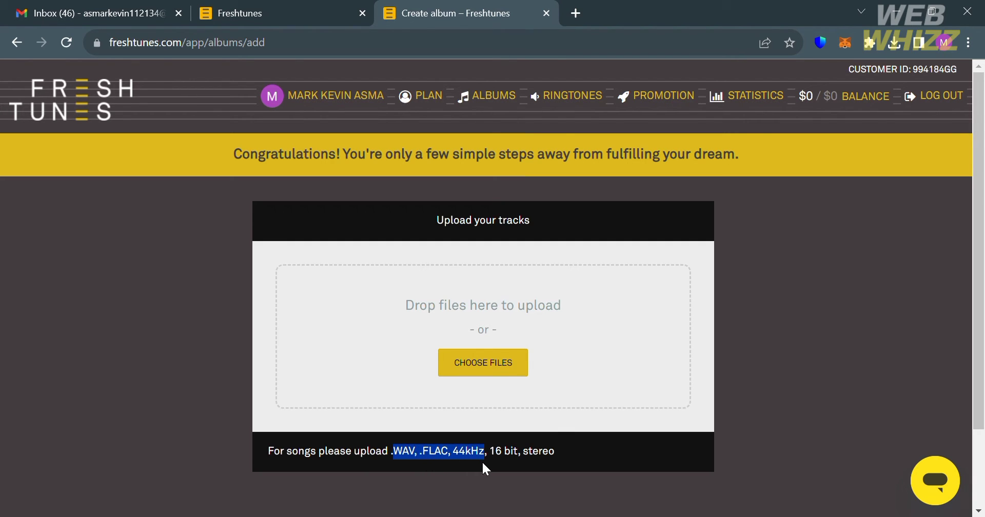
click(585, 463)
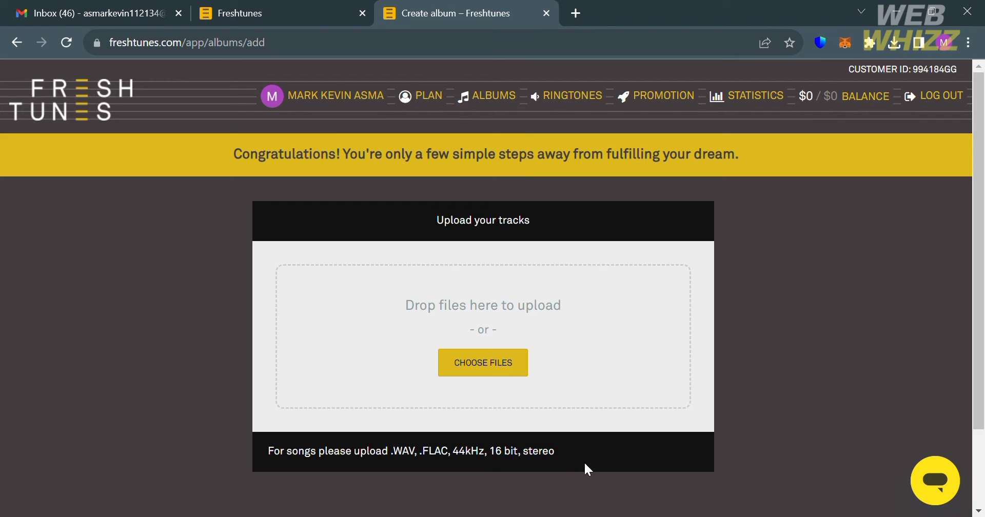
Upload an audio file as the album's first track, waiting for 100%.
click(493, 361)
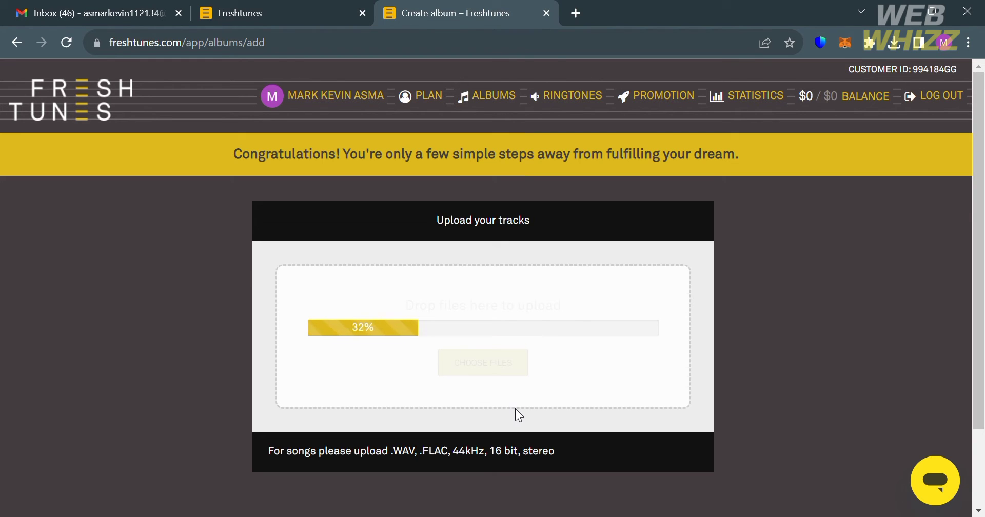
scroll(518, 411, down, 2)
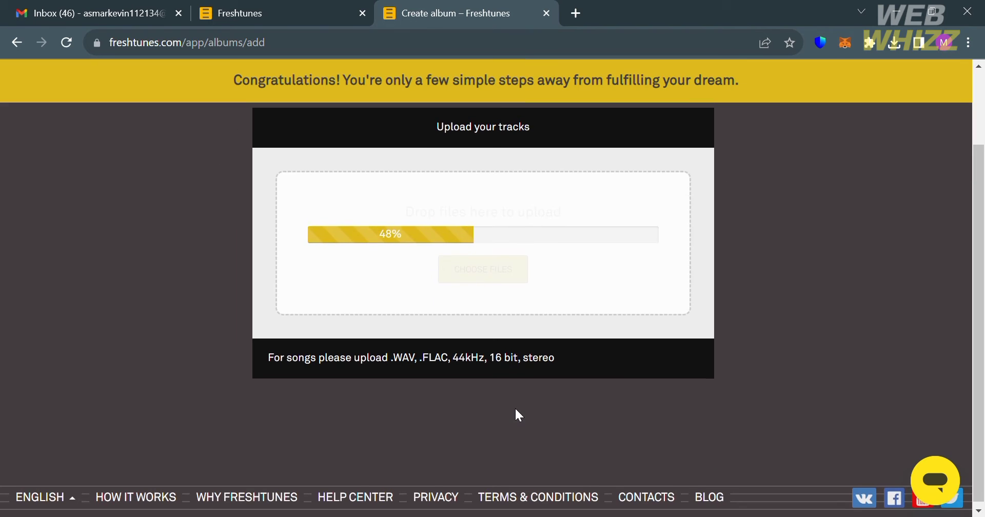
scroll(515, 408, up, 2)
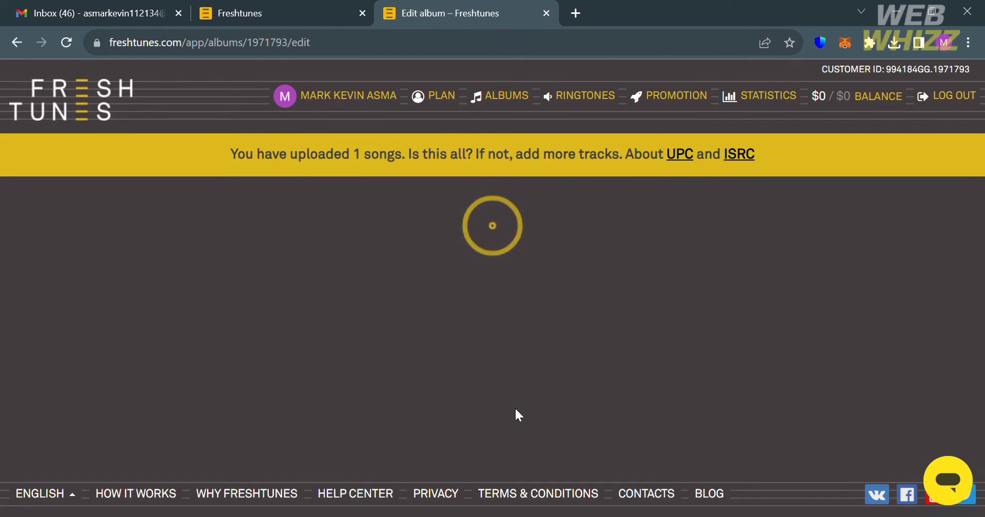
Enter 'Dark' as the album name.
scroll(522, 417, down, 2)
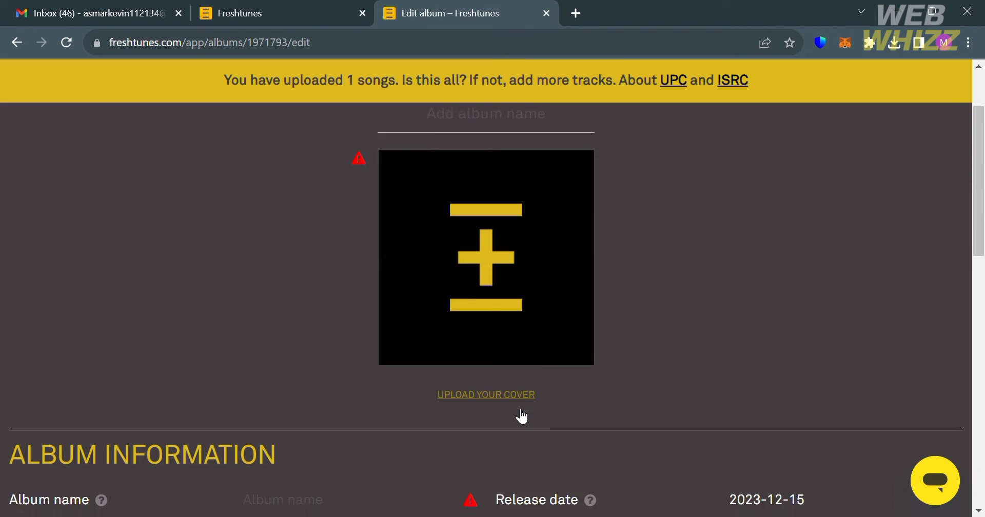
scroll(518, 413, up, 2)
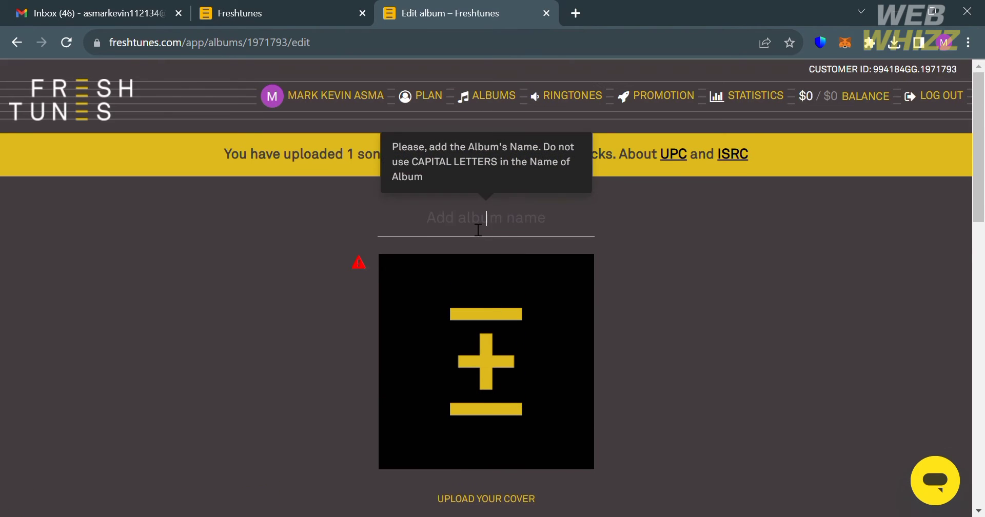
text(Dark)
scroll(699, 374, down, 2)
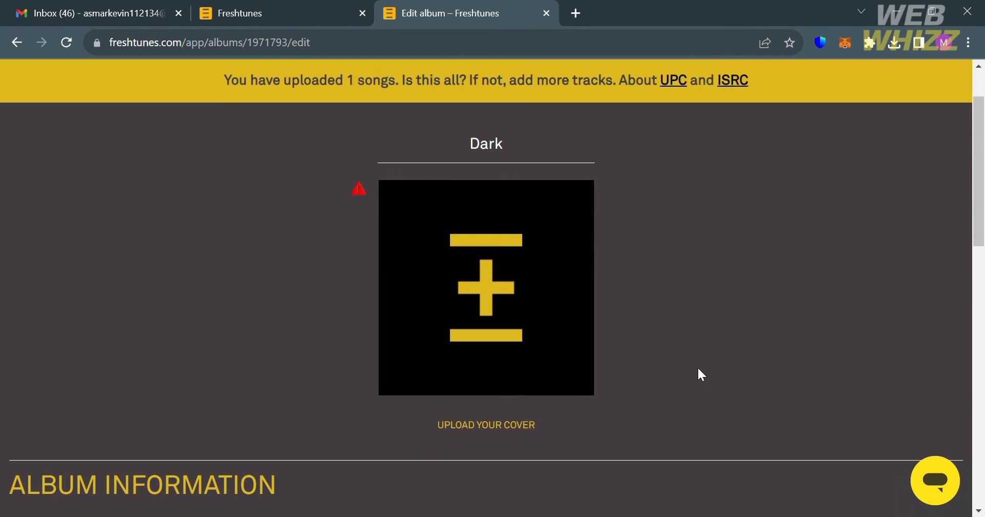
Check the cover requirements, then upload the black-and-white pier image as the album cover.
click(483, 421)
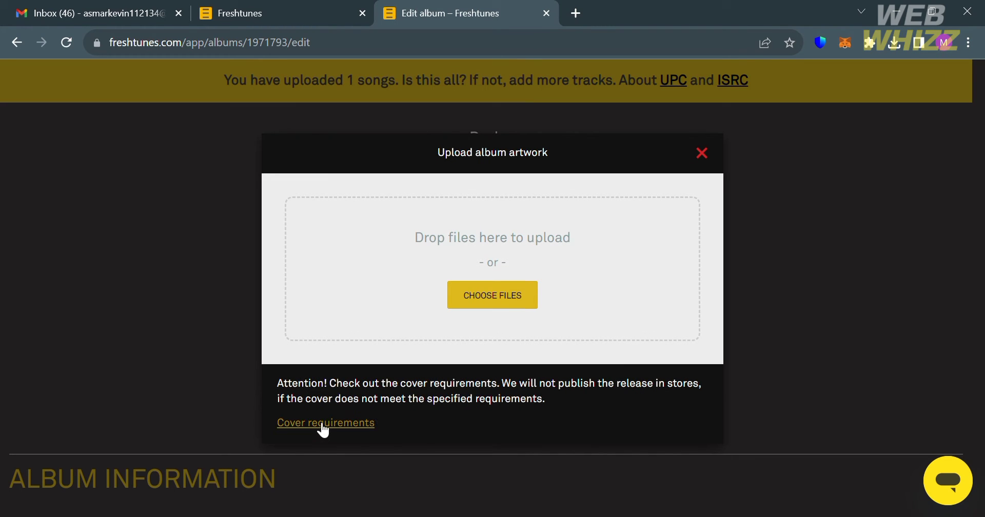
click(322, 423)
scroll(325, 430, down, 2)
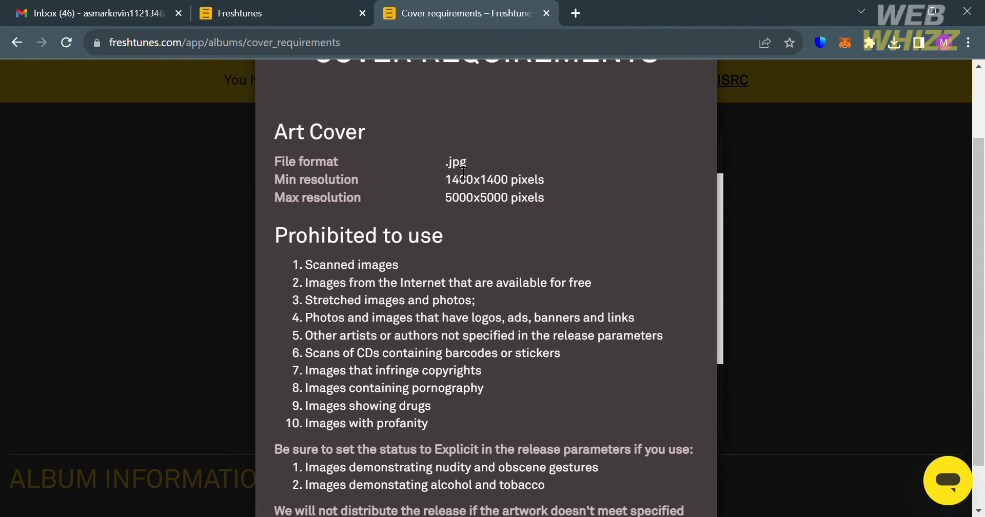
scroll(594, 257, down, 1)
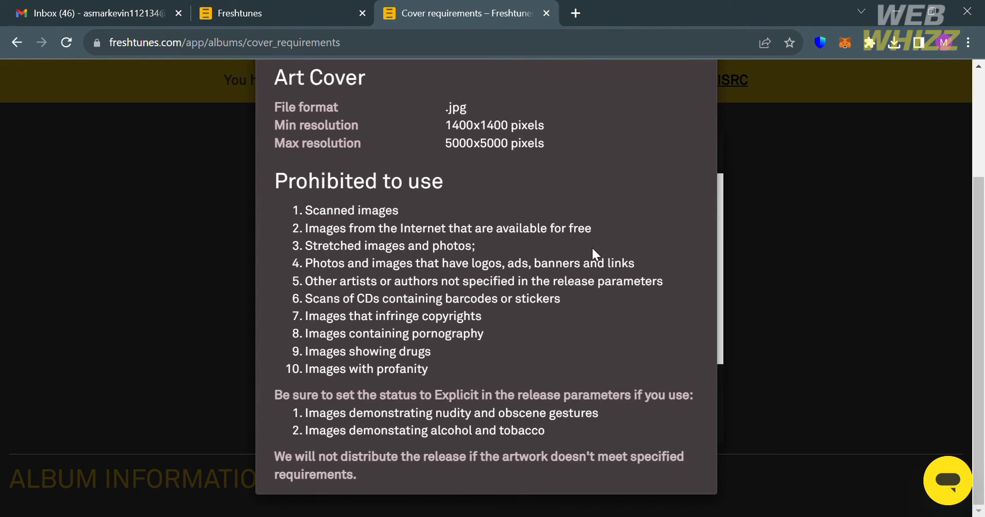
scroll(594, 254, up, 3)
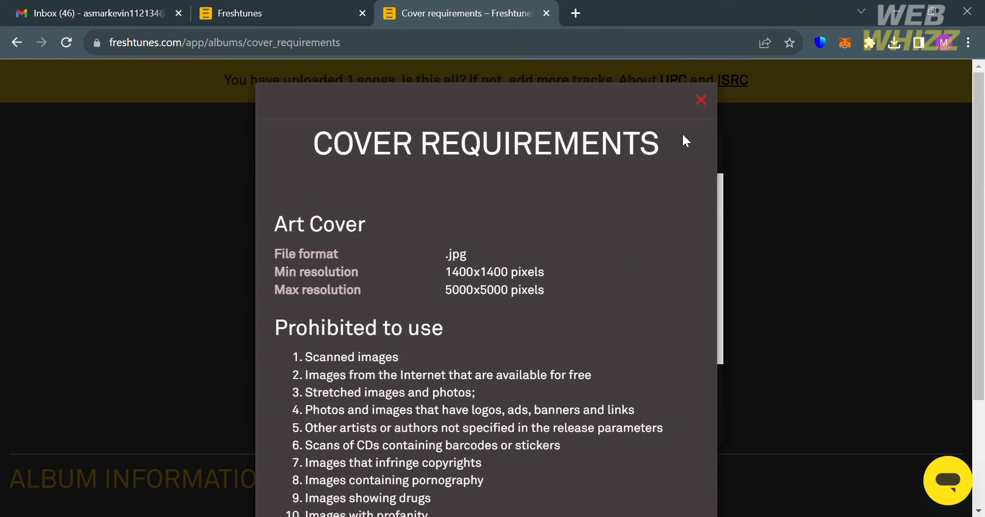
click(700, 100)
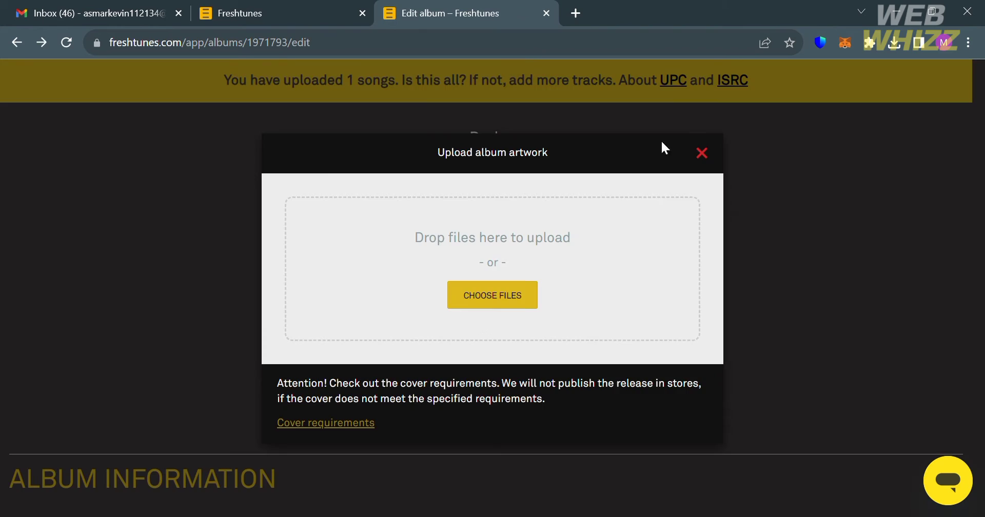
click(518, 292)
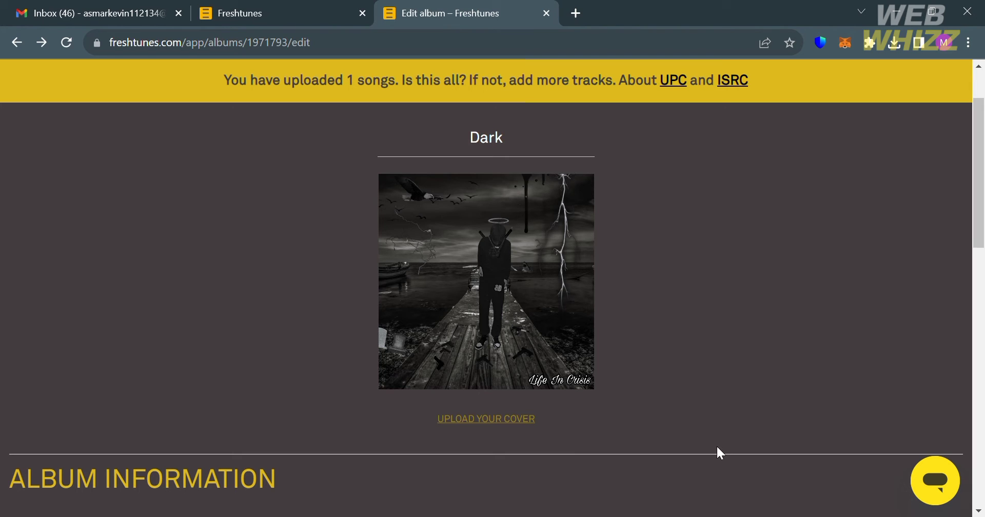
Enter the album's artist name and set the genre to Blues instead of Brazilian.
scroll(717, 448, down, 5)
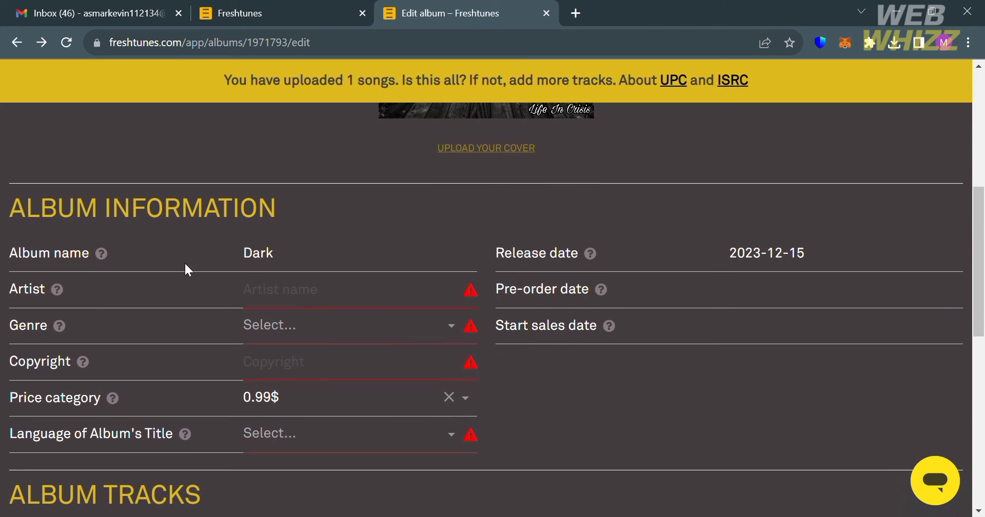
click(332, 291)
text(Mark)
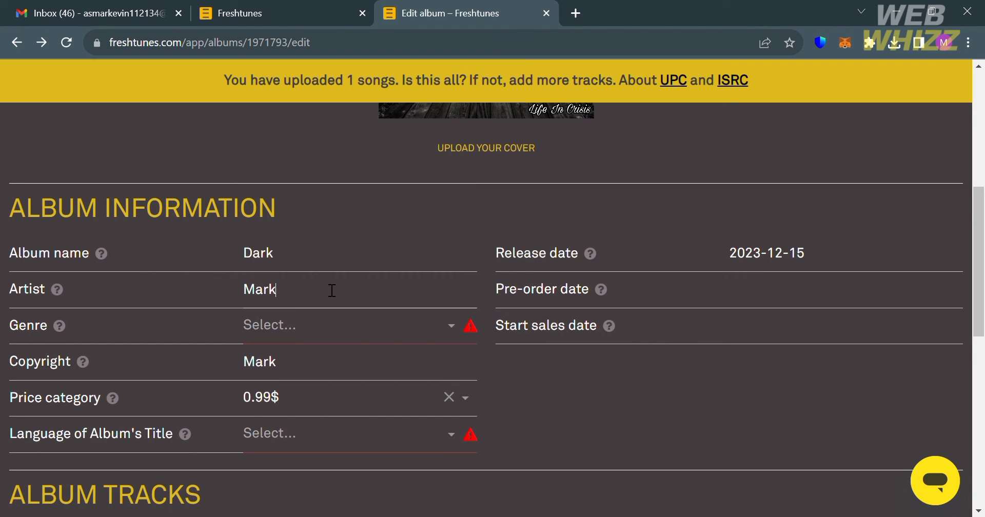
click(460, 324)
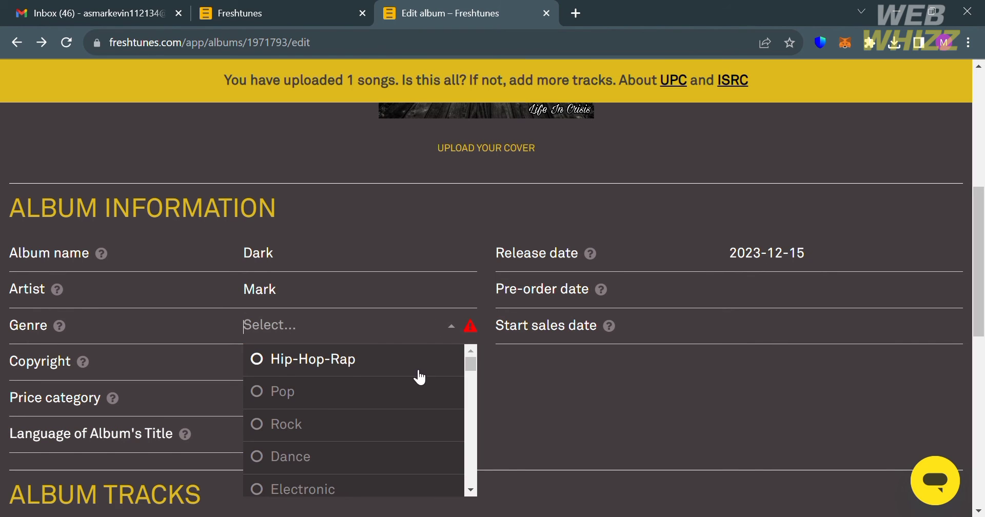
scroll(405, 445, down, 3)
scroll(405, 446, down, 1)
click(398, 438)
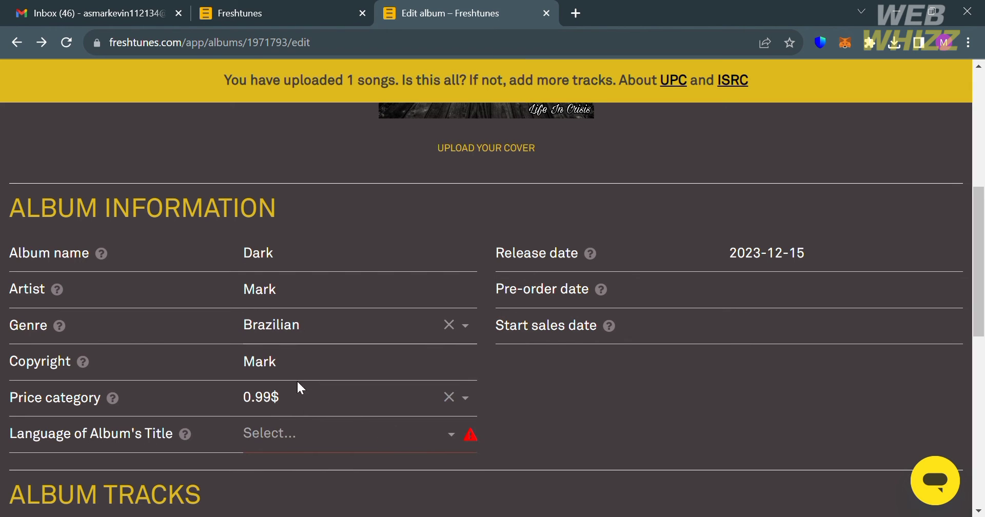
click(371, 329)
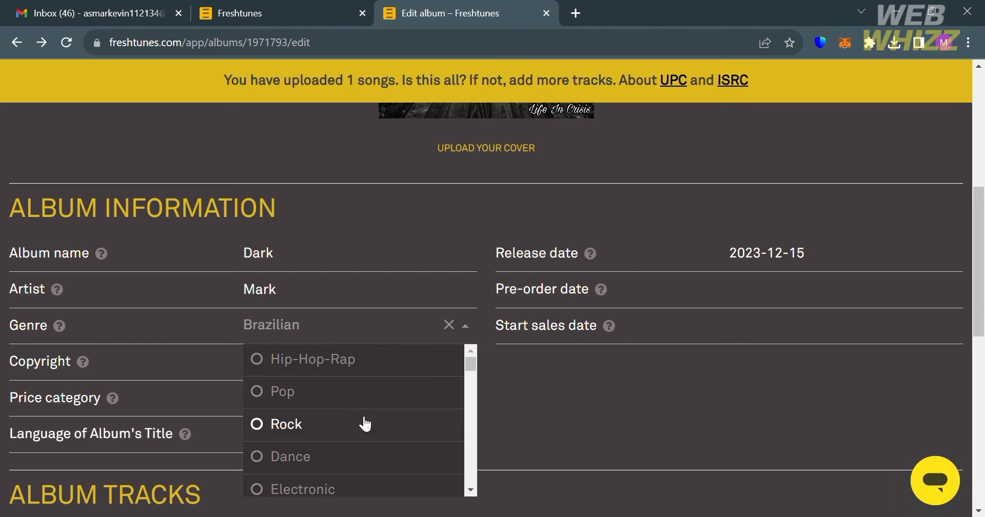
scroll(355, 459, down, 4)
scroll(359, 462, down, 1)
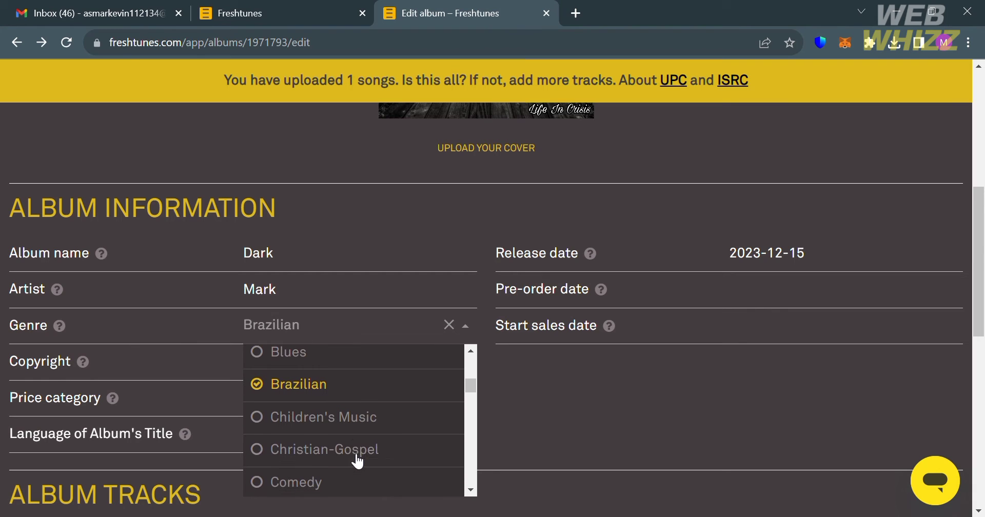
click(342, 368)
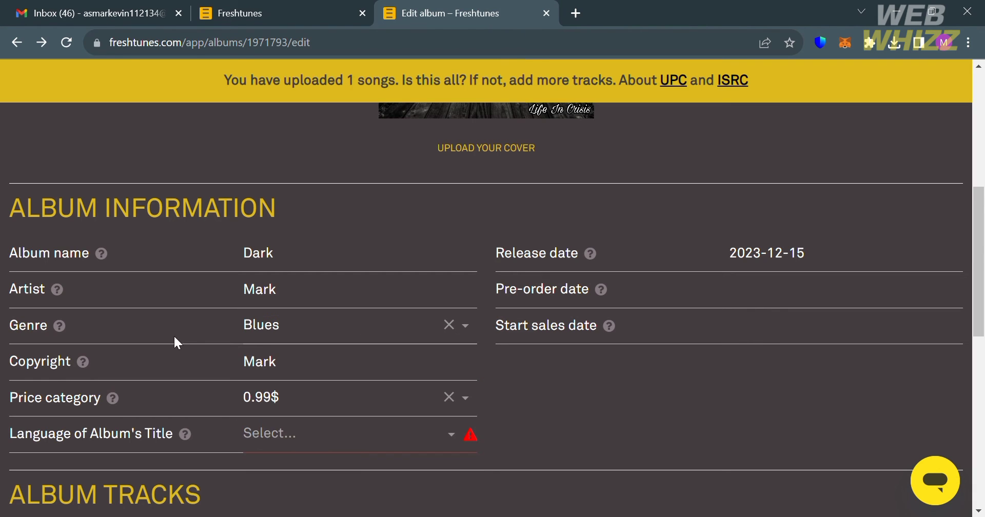
Keep the album's price category at 0.99$.
mouse_move(58, 325)
click(425, 392)
scroll(410, 466, down, 1)
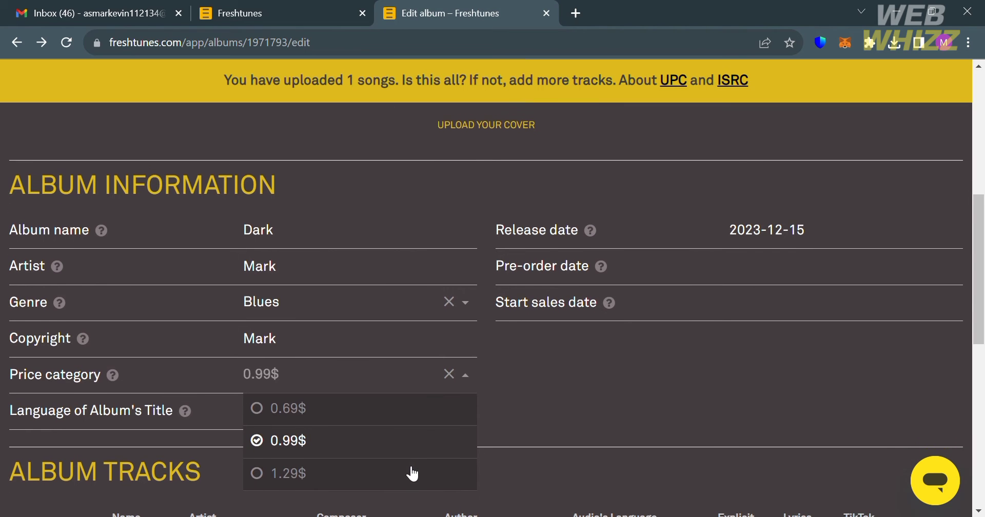
scroll(409, 468, down, 1)
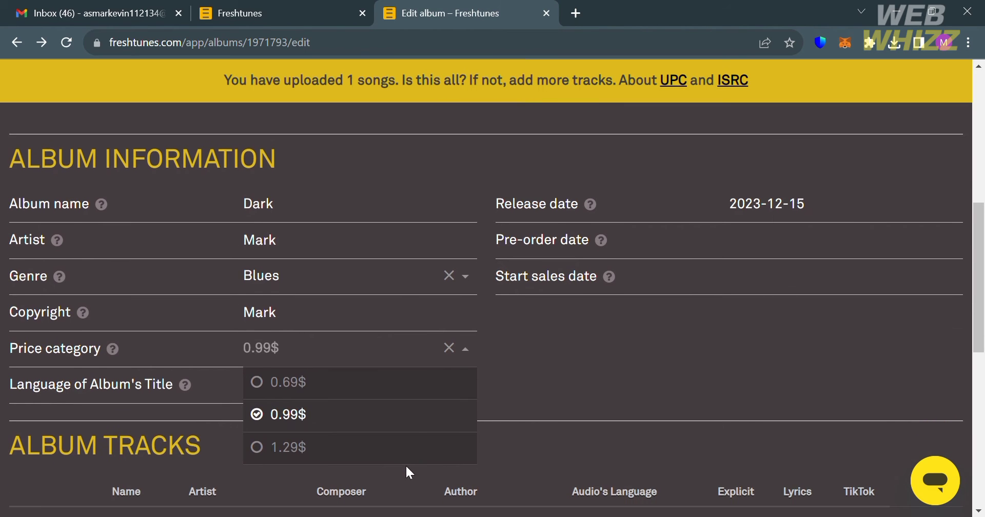
click(353, 416)
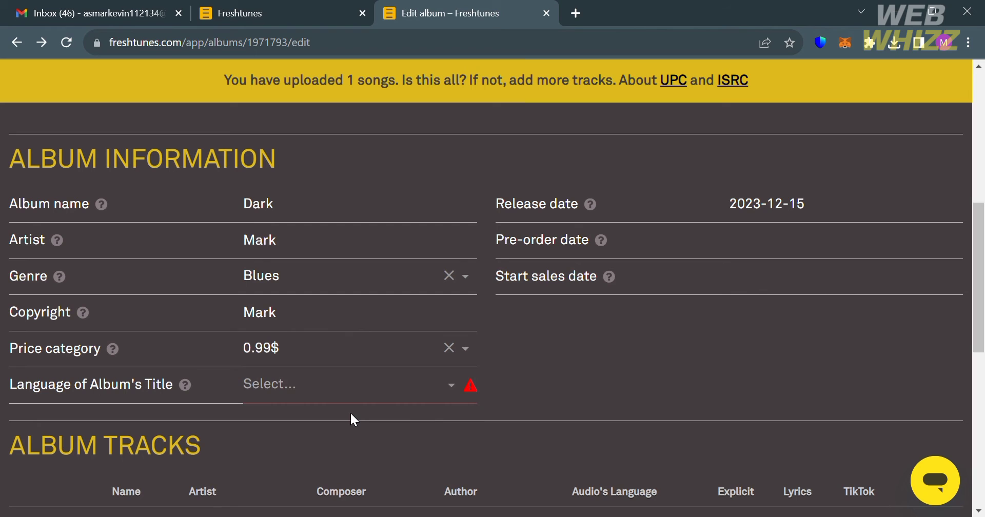
Set the title language to English and the release date to 2023-12-31.
click(389, 386)
scroll(384, 446, down, 5)
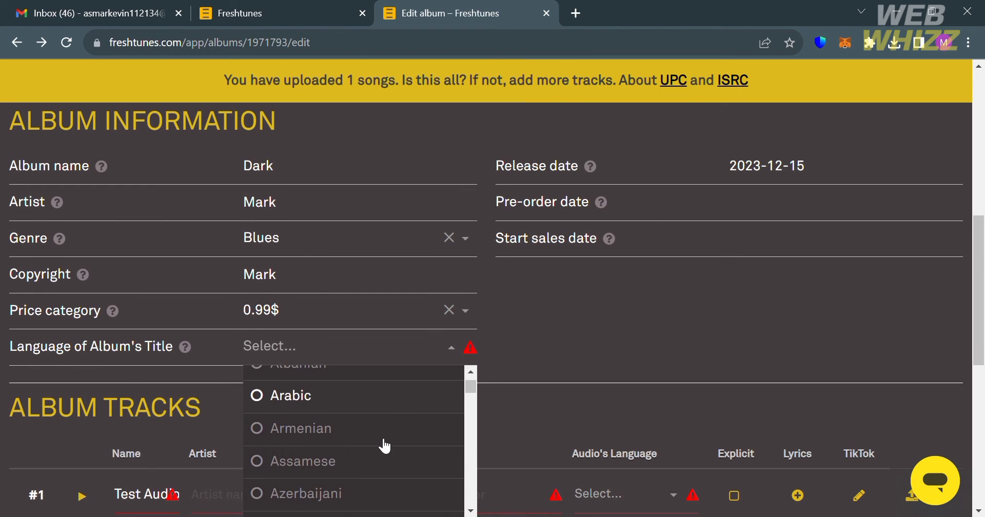
scroll(386, 446, down, 4)
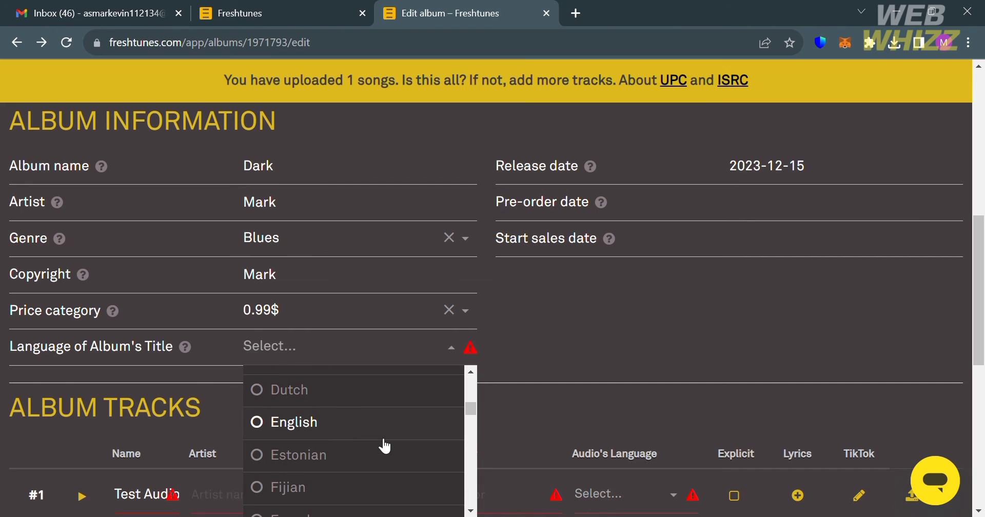
click(383, 438)
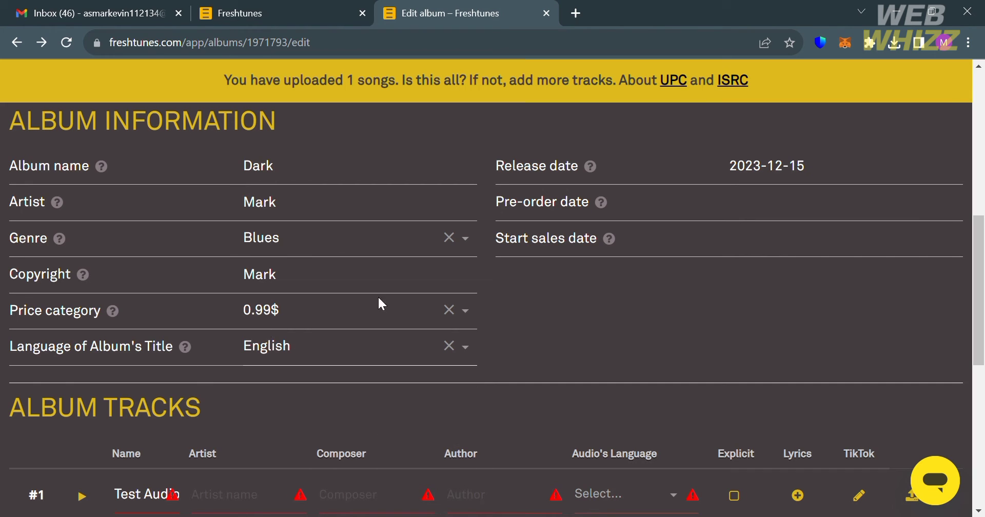
scroll(667, 259, up, 1)
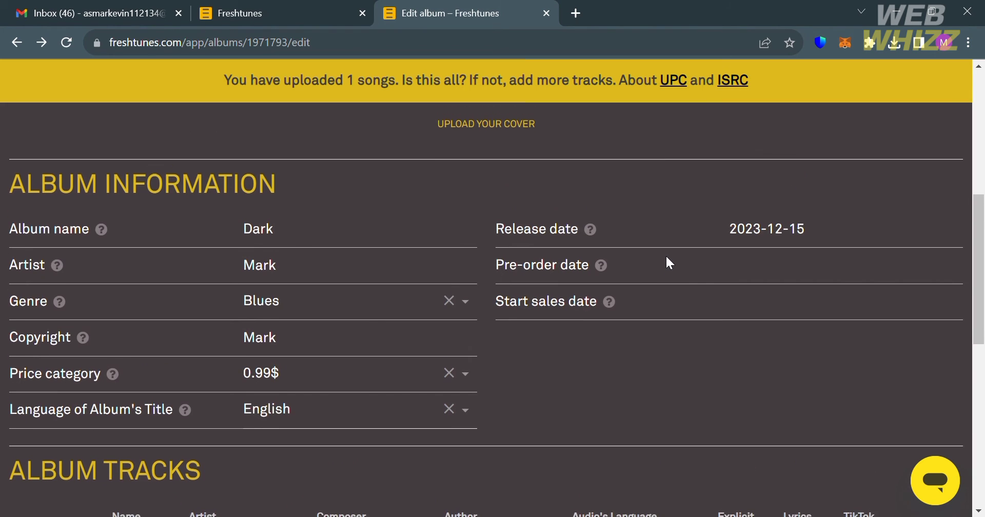
click(772, 241)
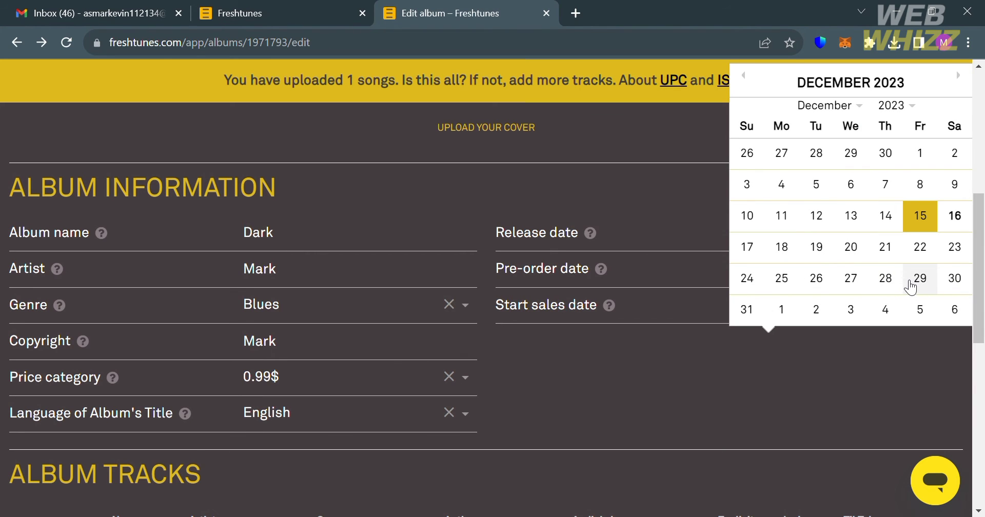
click(759, 305)
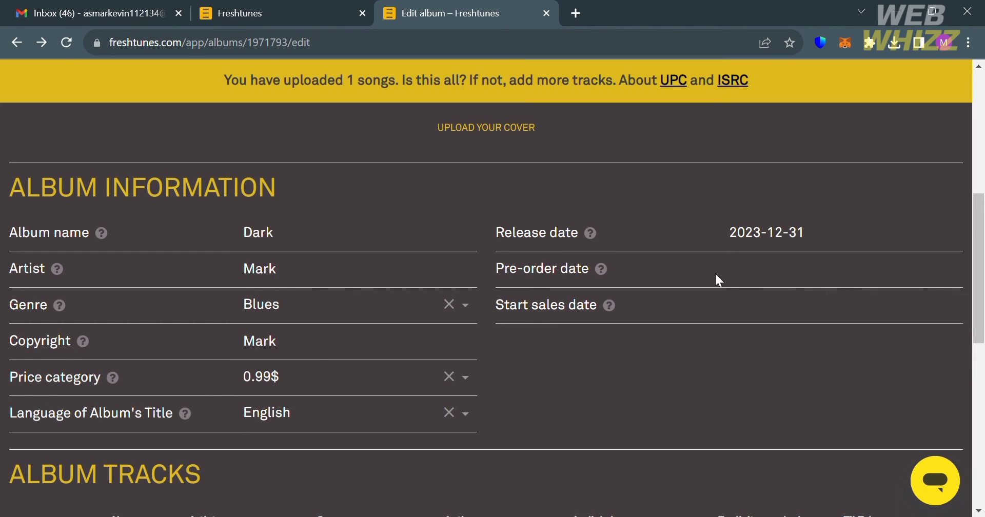
mouse_move(599, 265)
Enter the artist's name as track #1's artist, composer and author.
scroll(492, 433, down, 6)
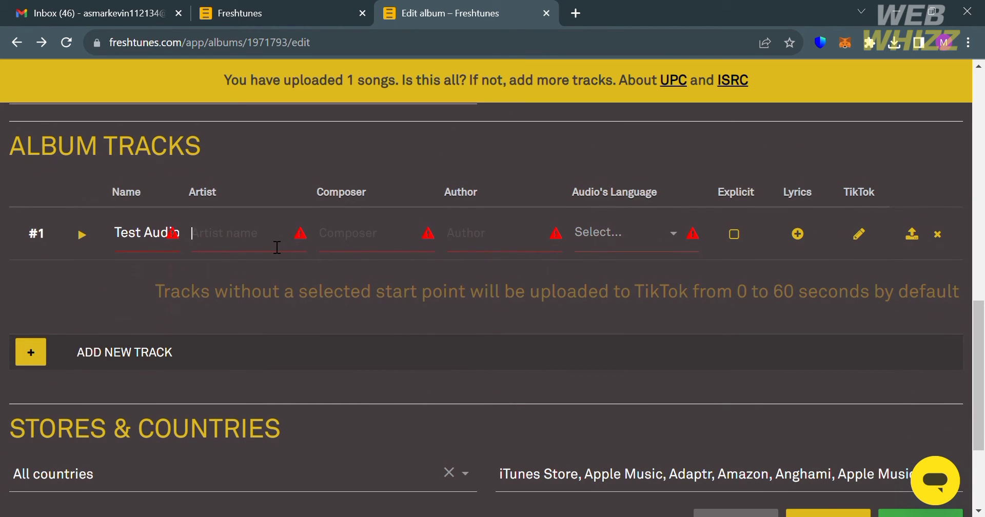
scroll(153, 251, up, 10)
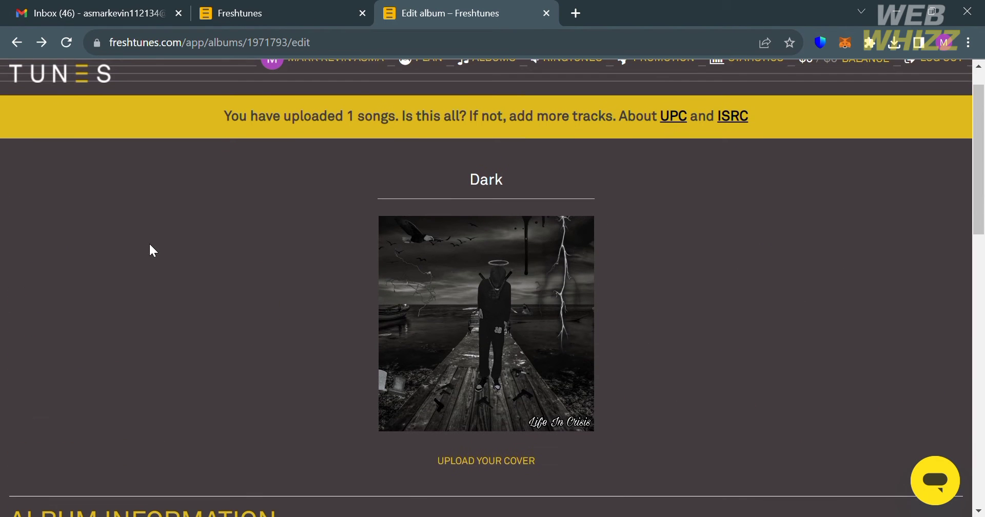
scroll(153, 250, down, 7)
scroll(153, 250, down, 2)
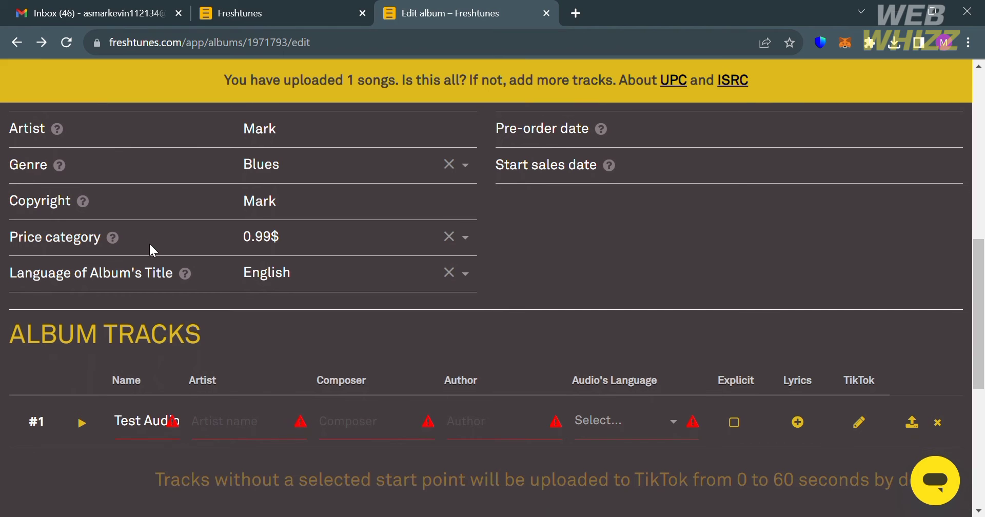
text(Mark)
click(360, 429)
text(Mark)
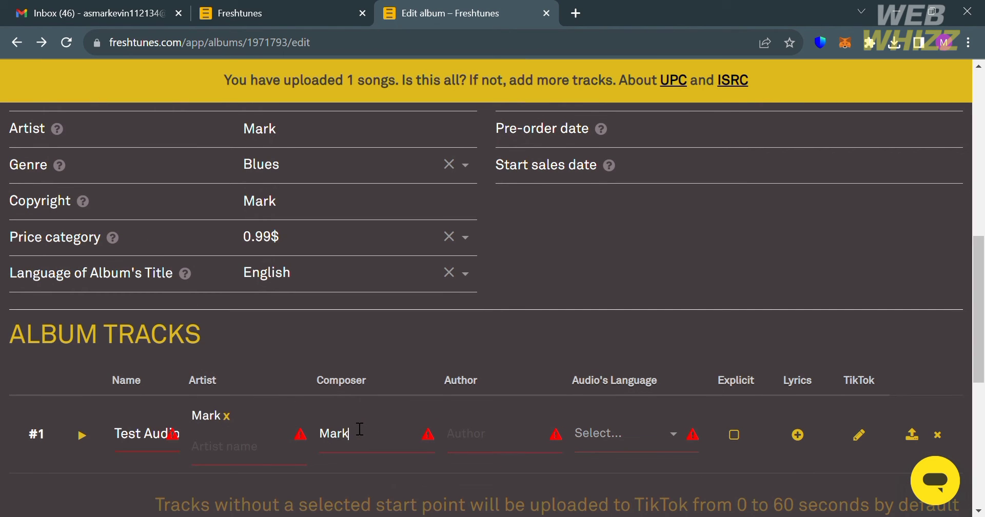
click(477, 435)
text(MArk)
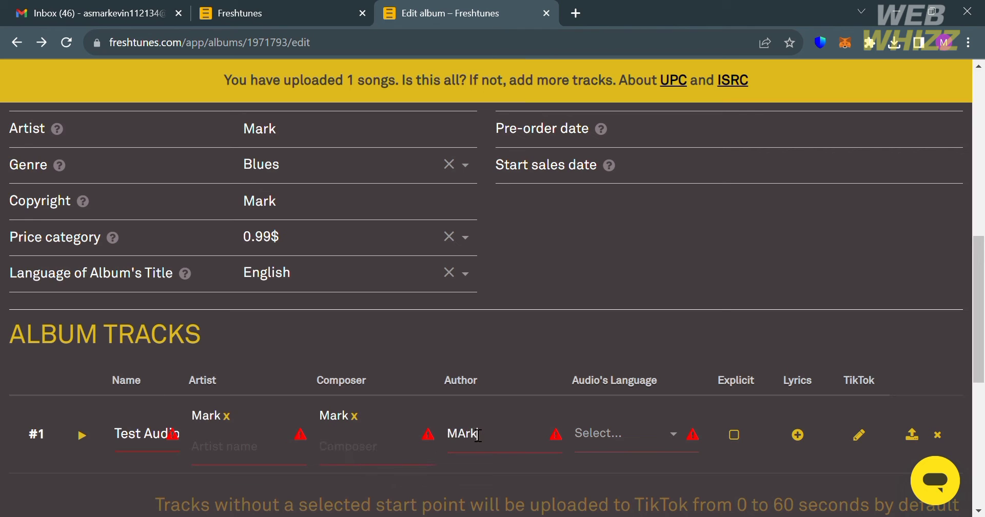
key(BackSpace)
key(BackSpace)
key(BackSpace)
text(ark)
Set track #1's audio language to English and leave it non-explicit.
click(604, 433)
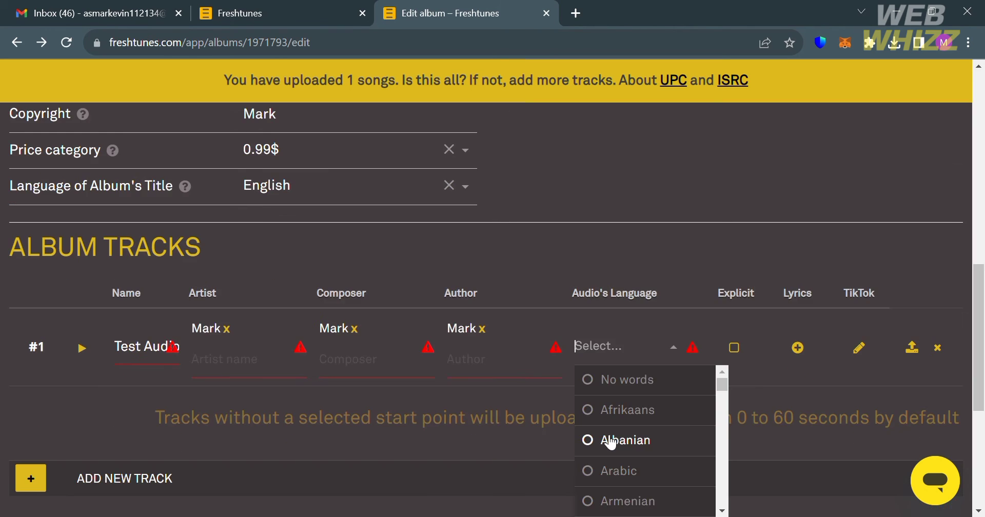
scroll(611, 442, down, 6)
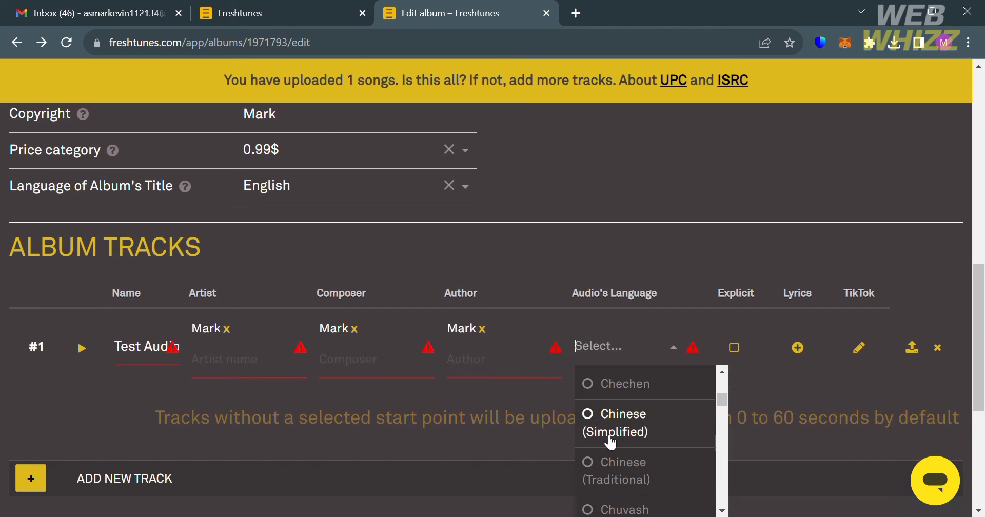
scroll(612, 443, down, 5)
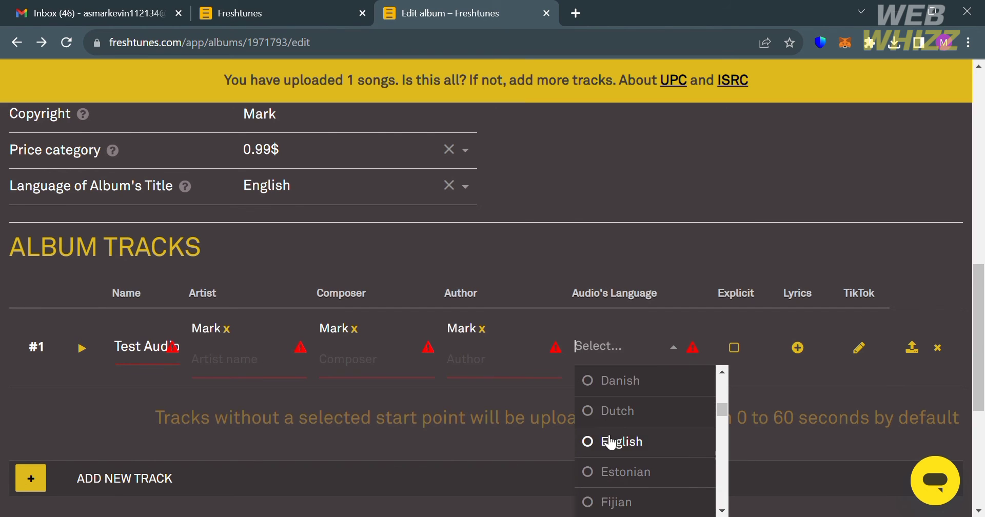
click(612, 442)
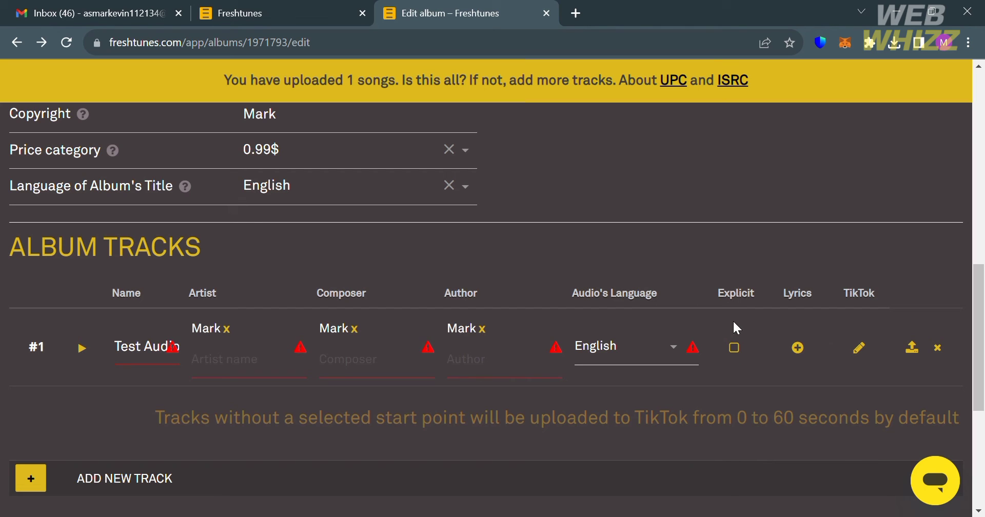
click(737, 349)
click(742, 353)
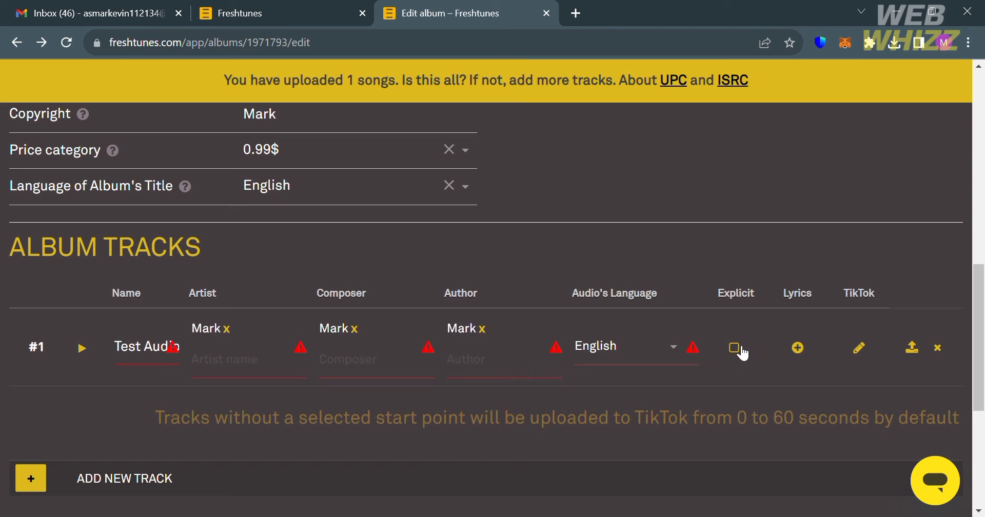
click(806, 359)
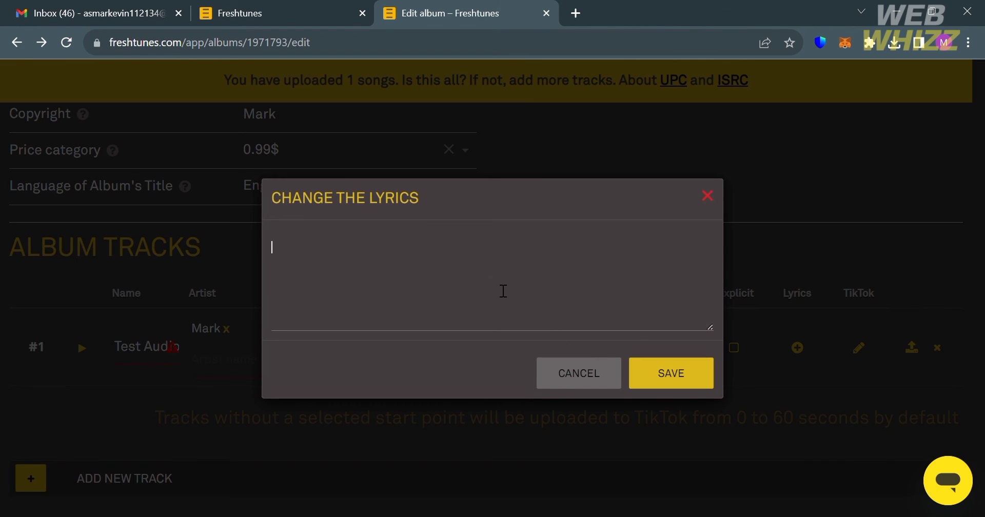
click(712, 195)
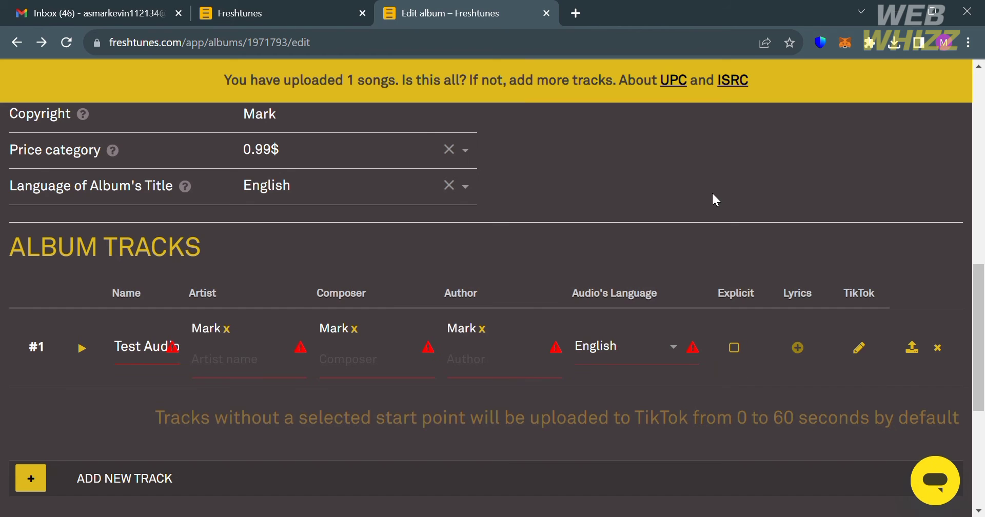
click(866, 356)
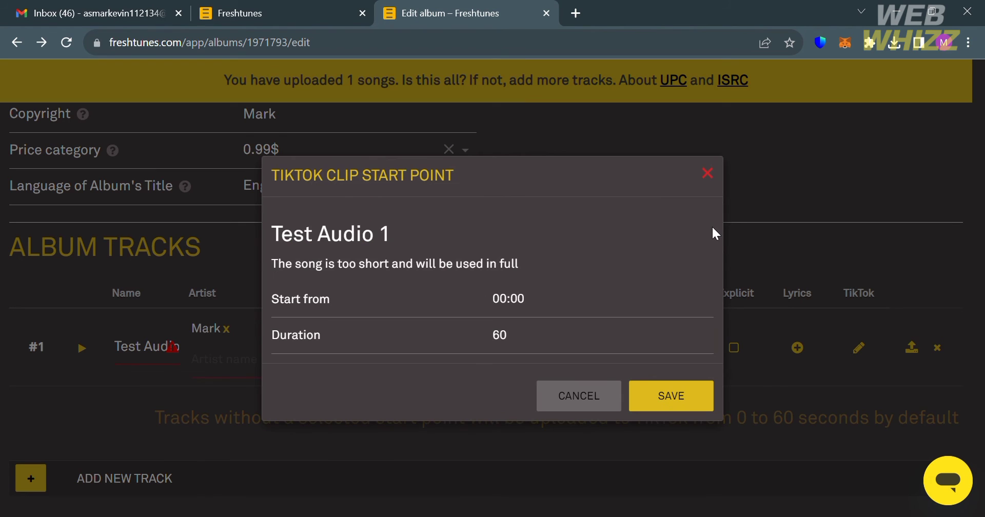
drag(595, 269, 428, 280)
click(428, 279)
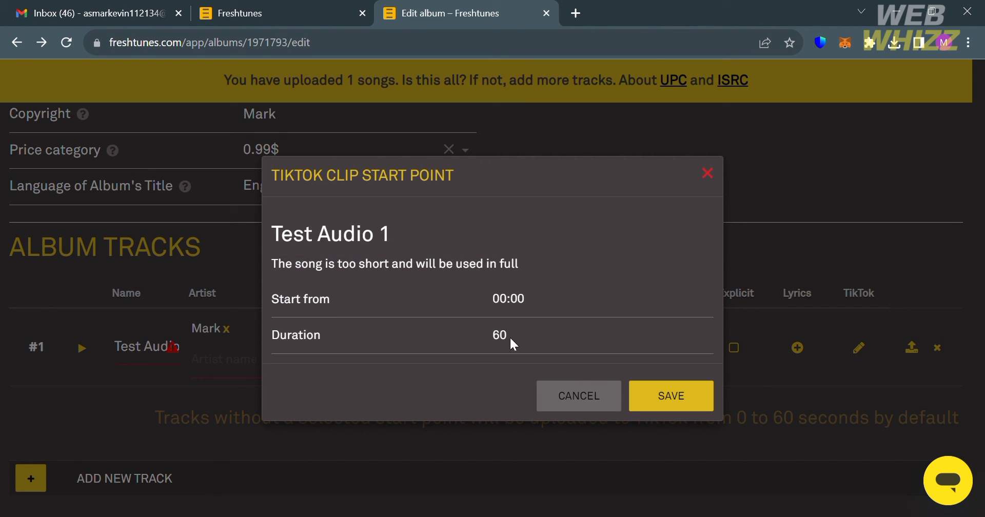
click(710, 174)
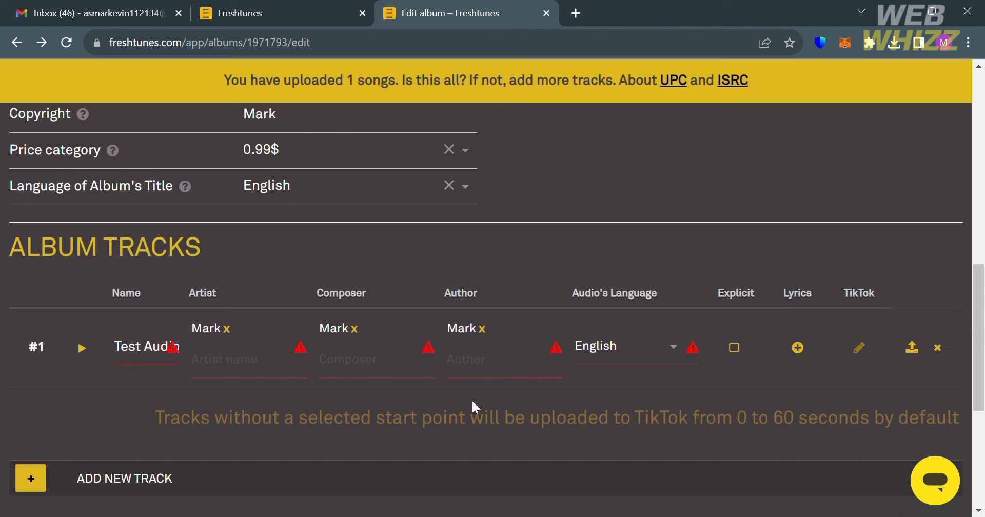
Uncheck All countries in the Stores & Countries distribution list, keeping stores selected.
scroll(472, 399, down, 4)
scroll(479, 409, down, 2)
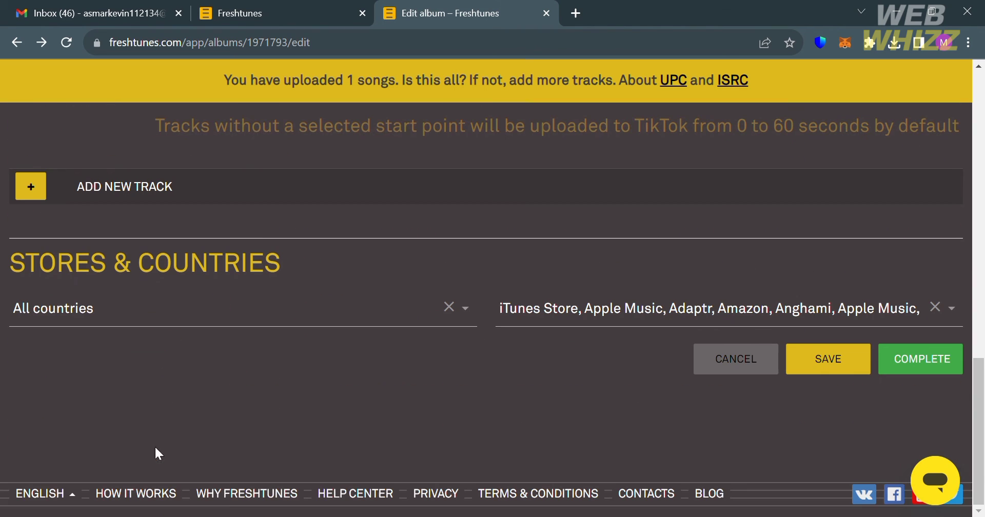
click(420, 318)
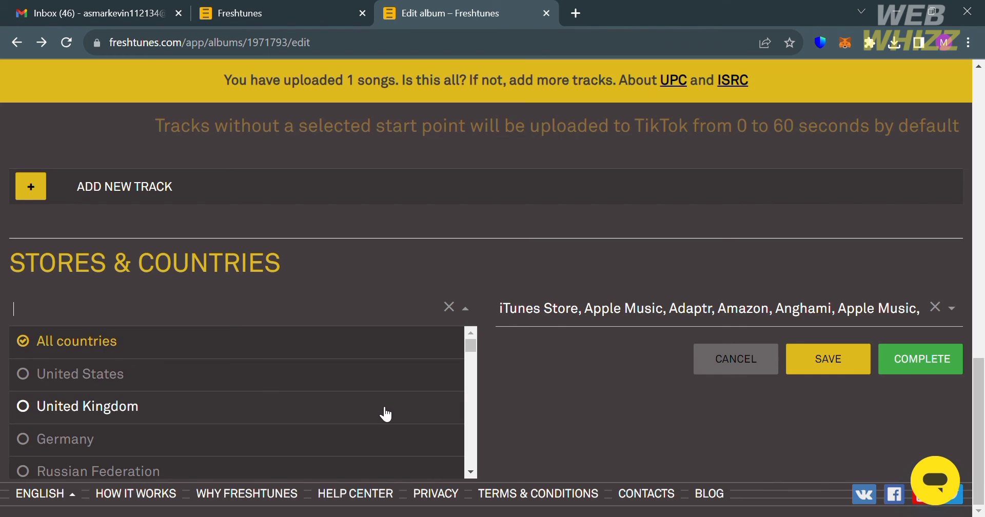
scroll(384, 415, down, 1)
scroll(388, 417, up, 1)
scroll(387, 417, down, 3)
scroll(387, 417, down, 3)
scroll(384, 415, up, 6)
click(267, 356)
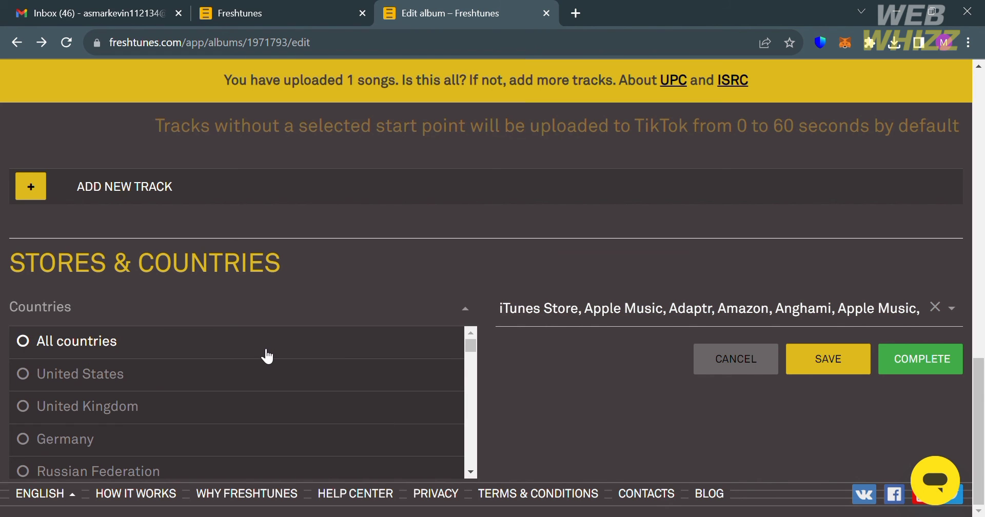
click(619, 356)
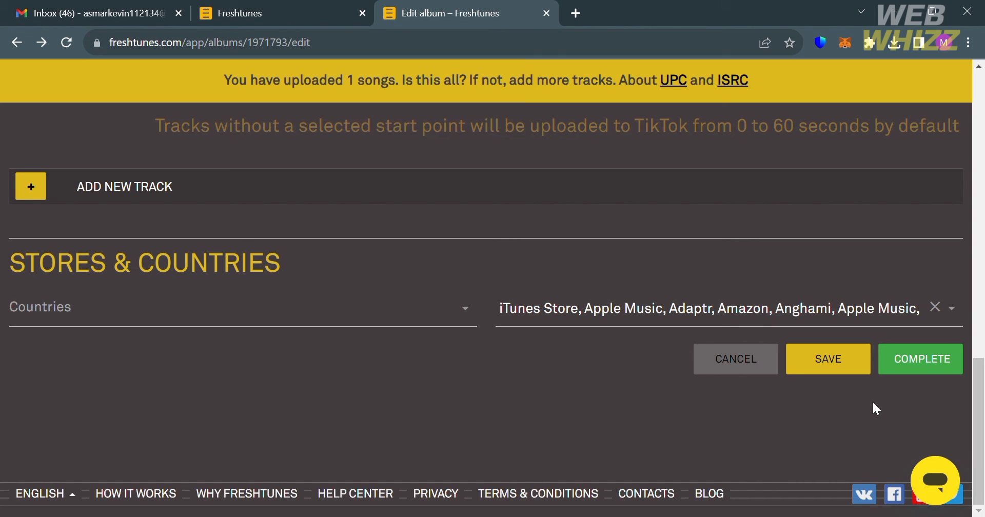
Complete the Dark album, review its confirmation details, and submit it for moderation.
click(925, 371)
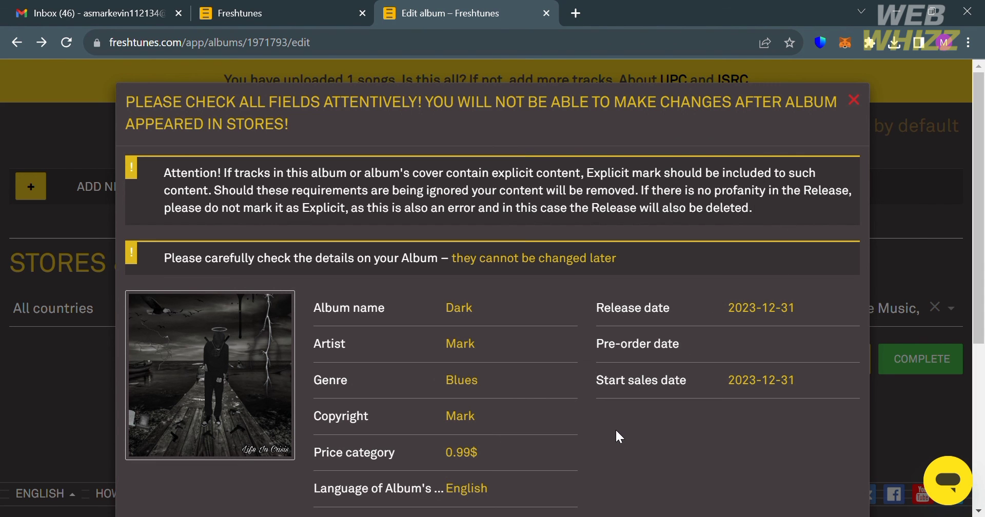
scroll(616, 430, down, 4)
scroll(619, 436, down, 1)
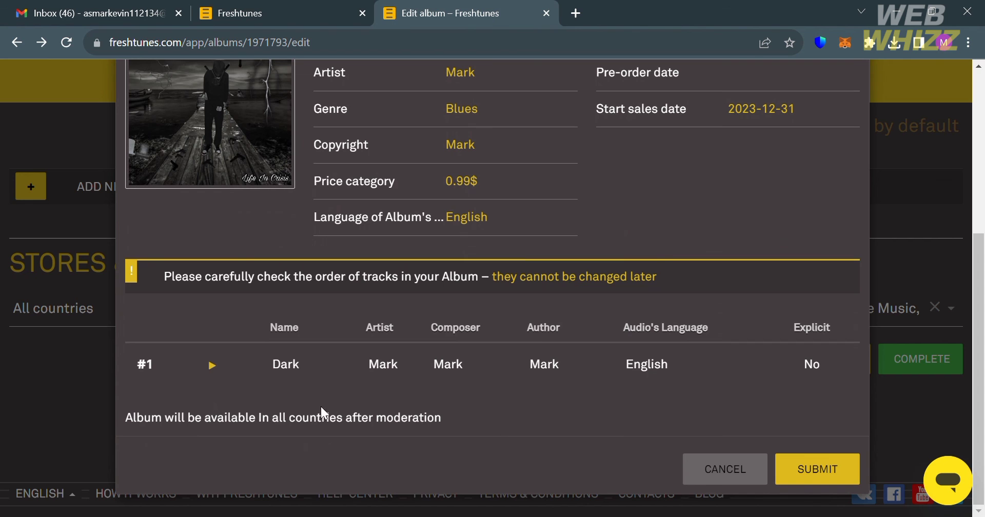
scroll(830, 435, up, 4)
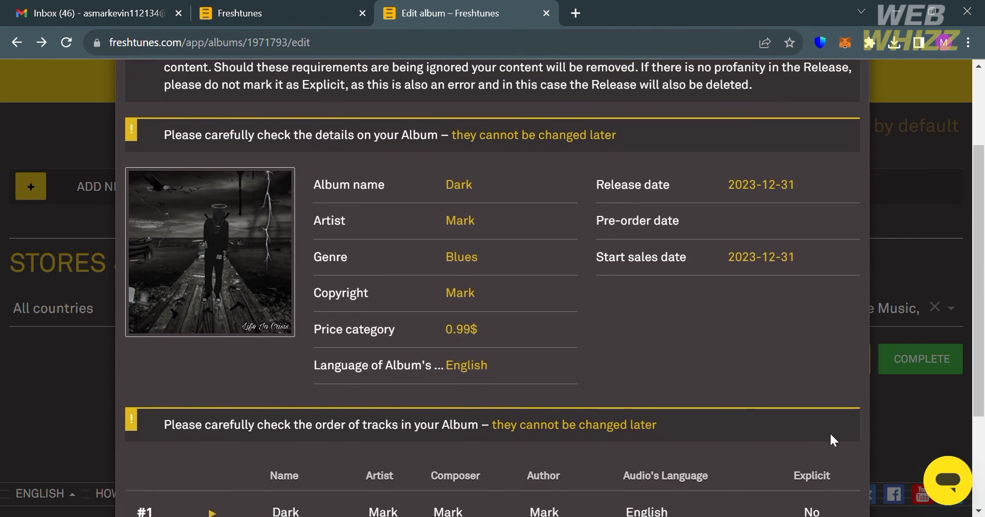
scroll(834, 441, up, 1)
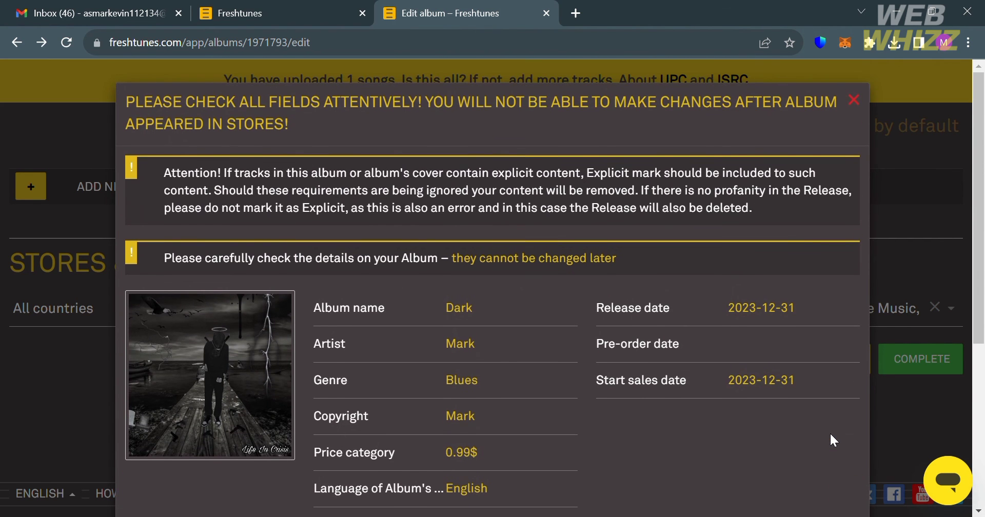
scroll(829, 431, down, 5)
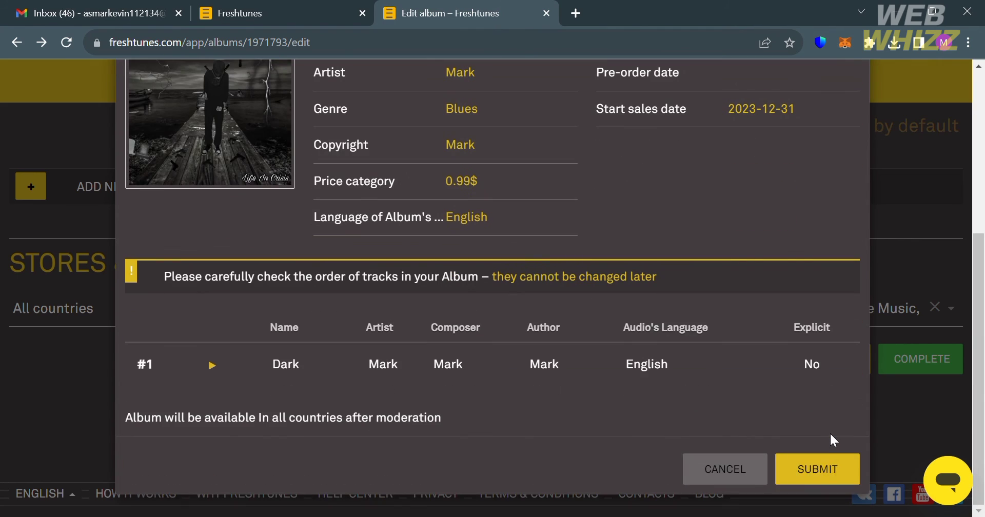
click(827, 484)
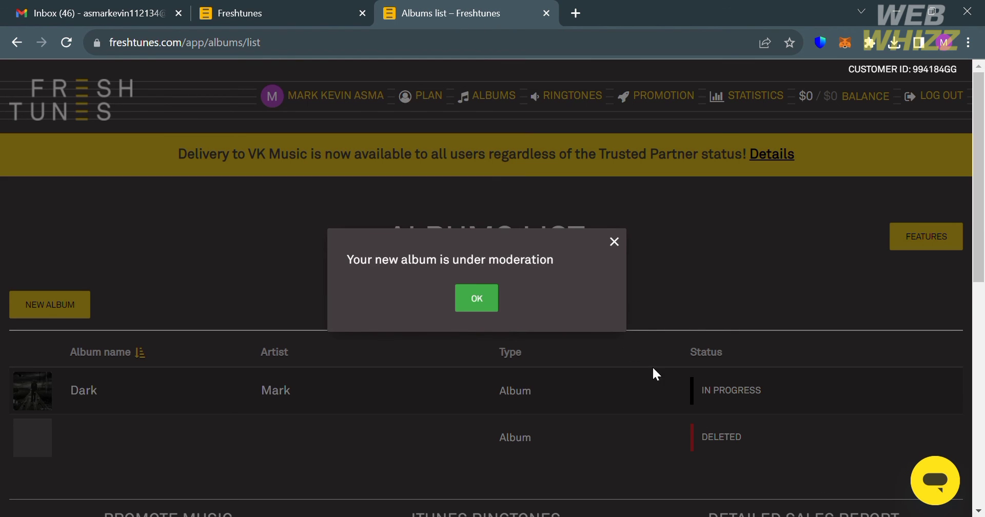
Dismiss the under-moderation notice on the Albums list.
click(478, 300)
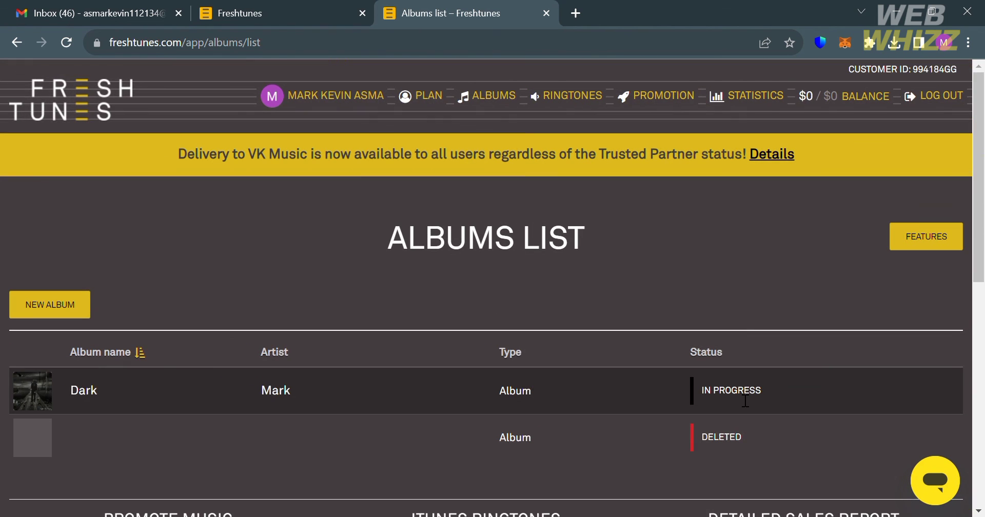
scroll(741, 399, down, 4)
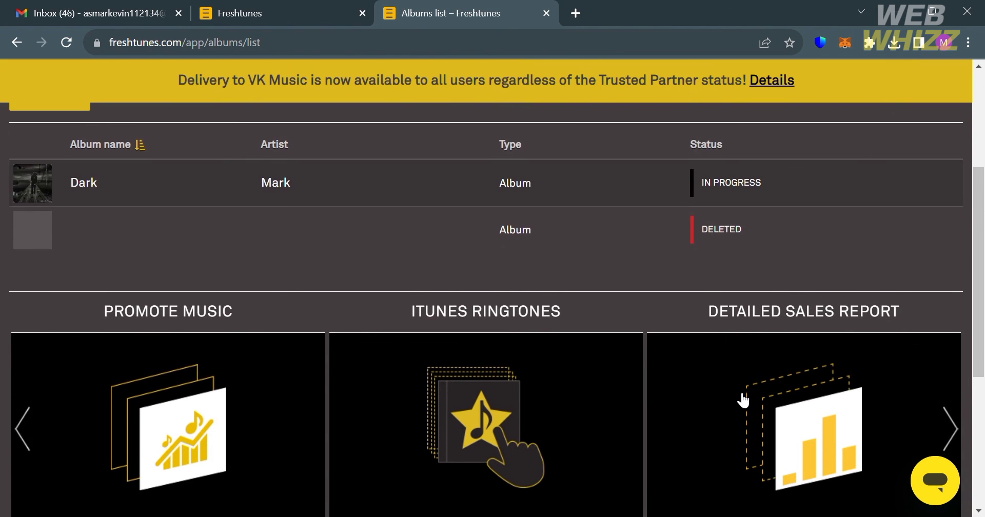
scroll(742, 396, up, 4)
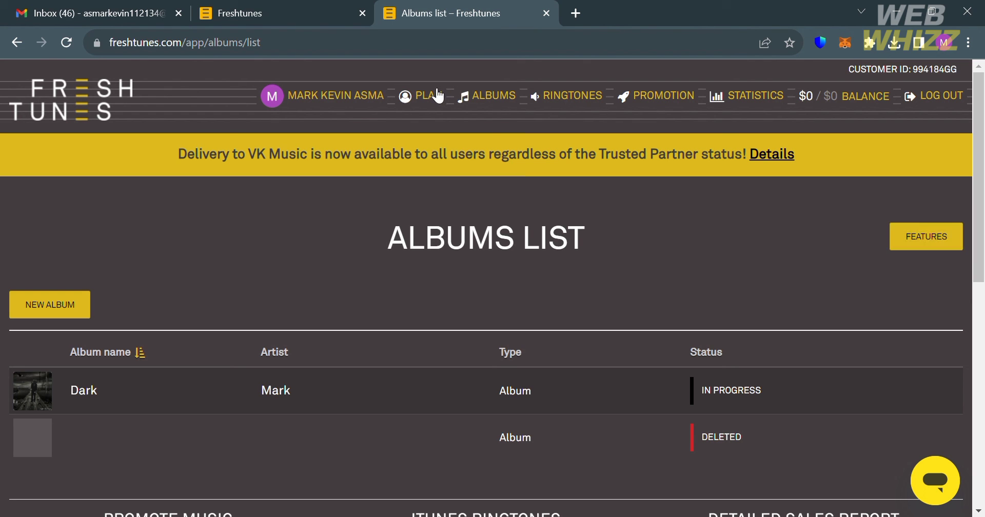
Visit the Promotion page and close its Terms and Conditions without accepting.
click(673, 95)
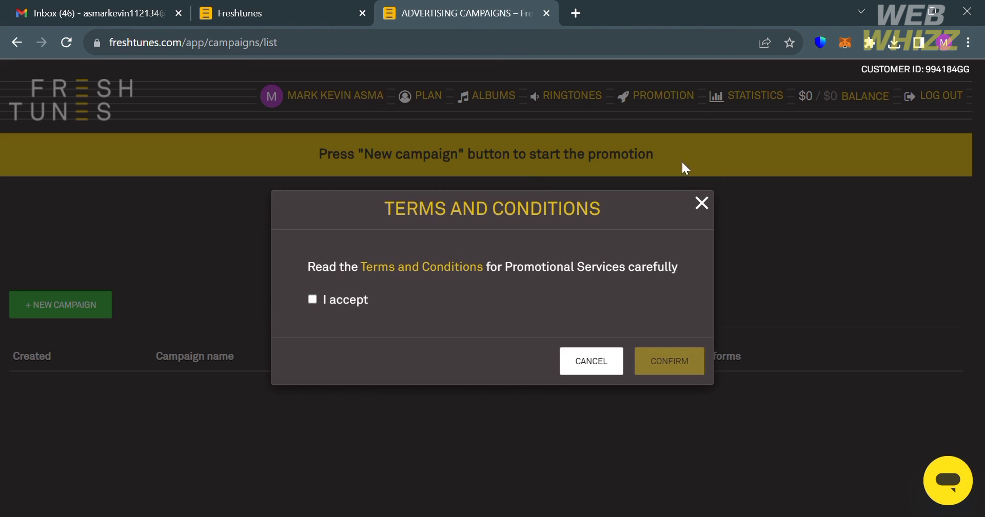
click(703, 201)
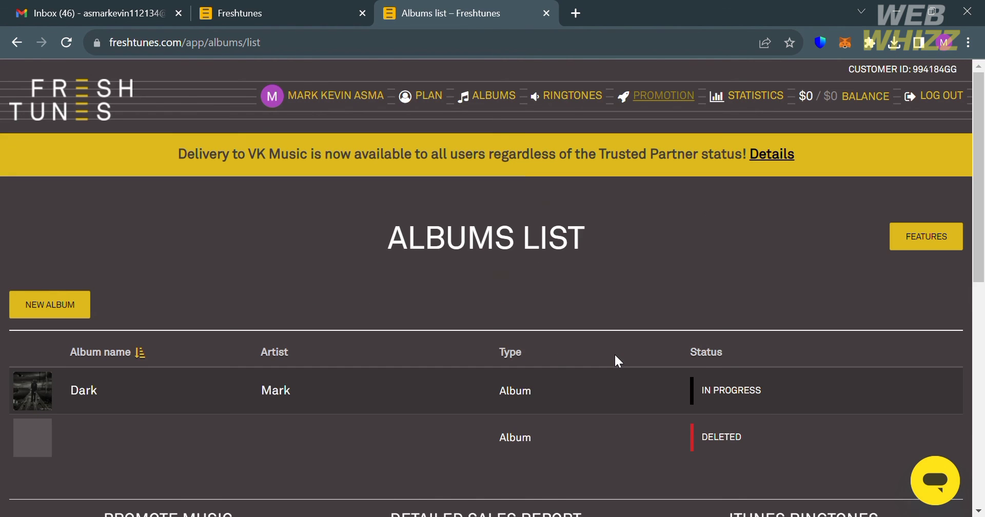
scroll(615, 356, down, 1)
scroll(615, 356, up, 1)
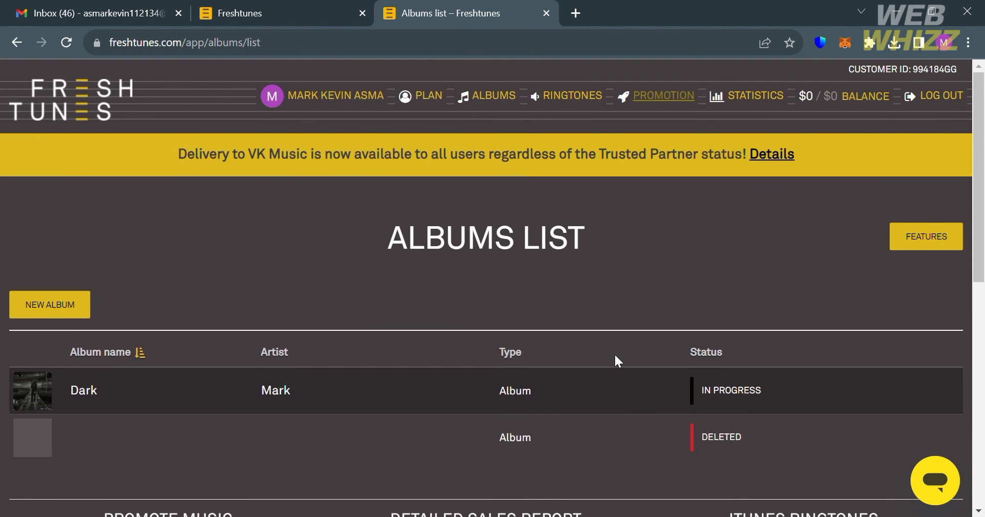
click(739, 92)
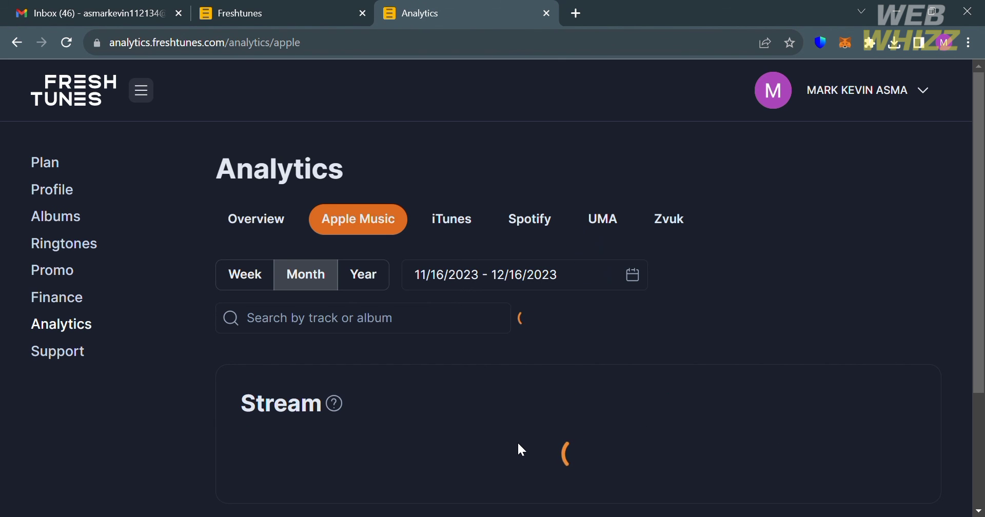
scroll(523, 451, down, 1)
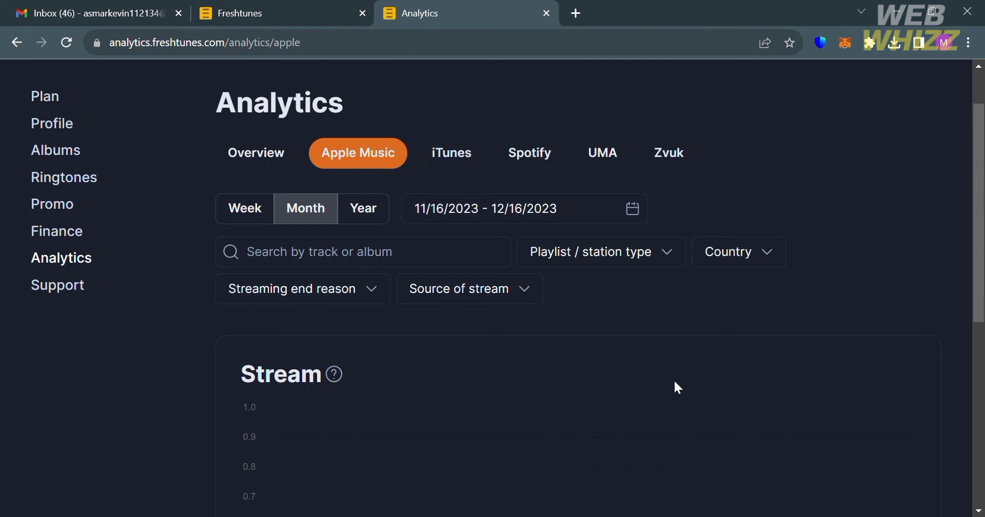
scroll(567, 449, down, 5)
scroll(567, 449, up, 6)
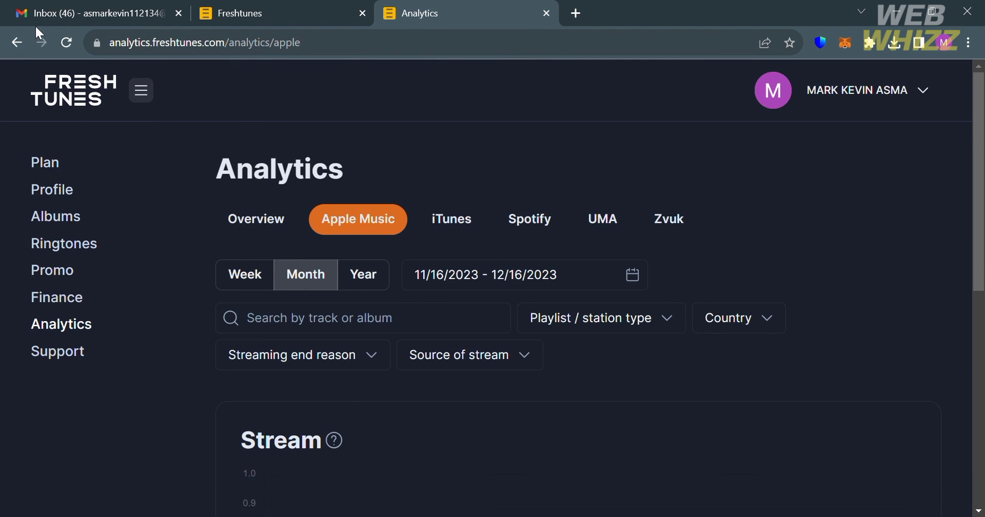
click(20, 45)
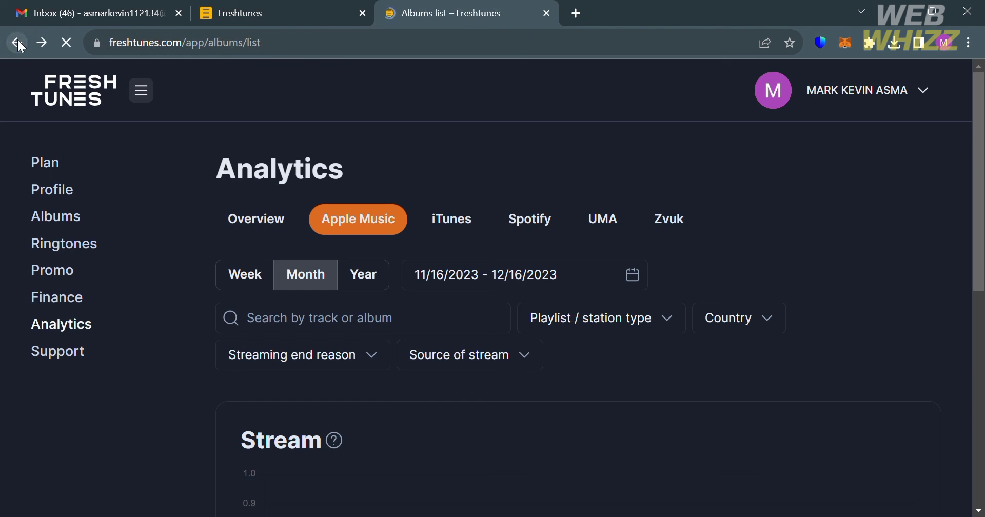